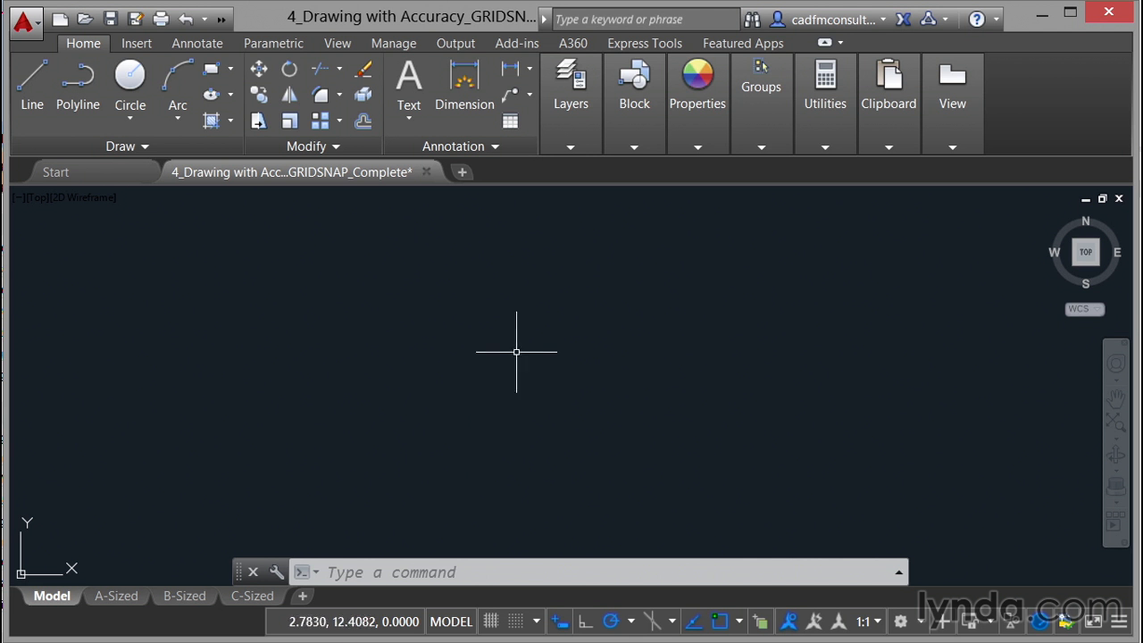
Step: Make the Object layer the current layer
click(568, 149)
click(783, 172)
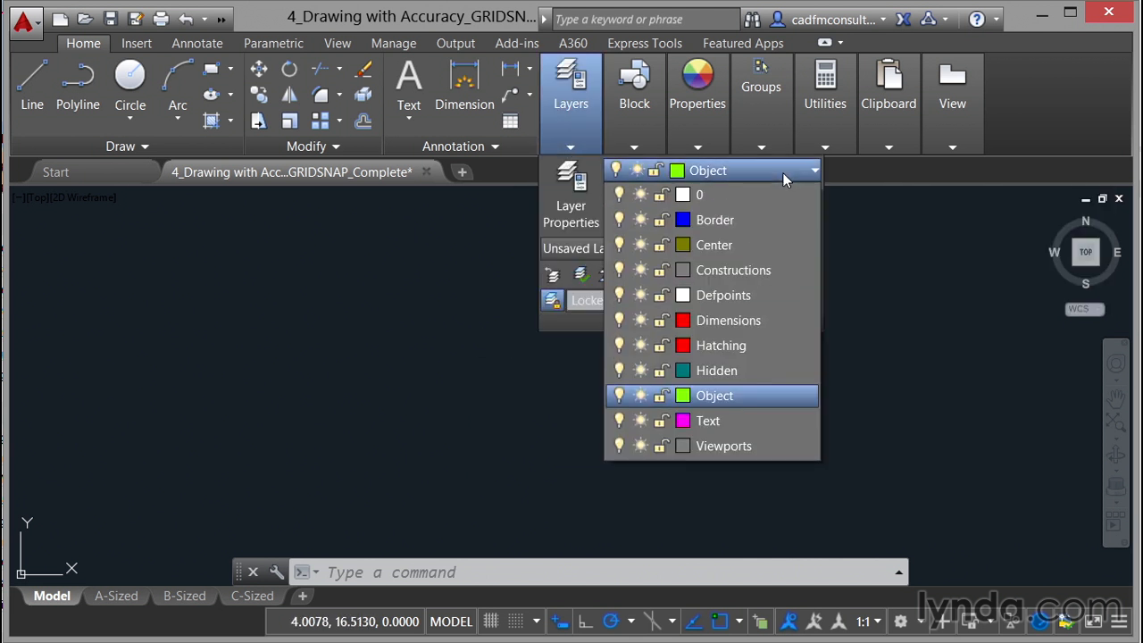
click(726, 400)
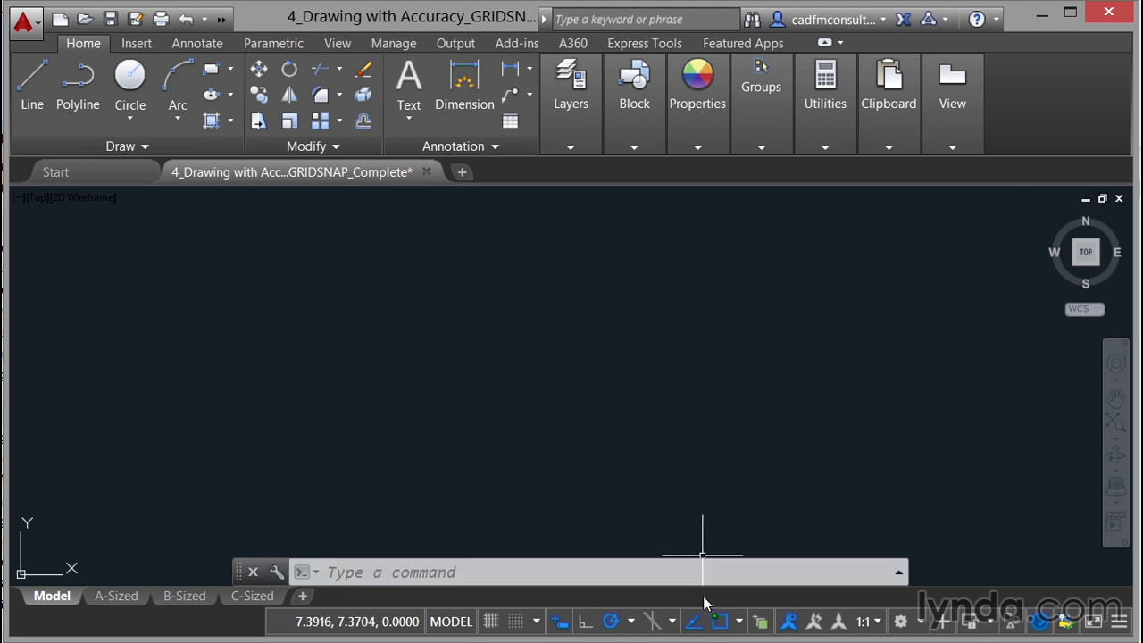
Step: Turn off Object Snap, Object Snap Tracking and Polar Tracking
click(720, 622)
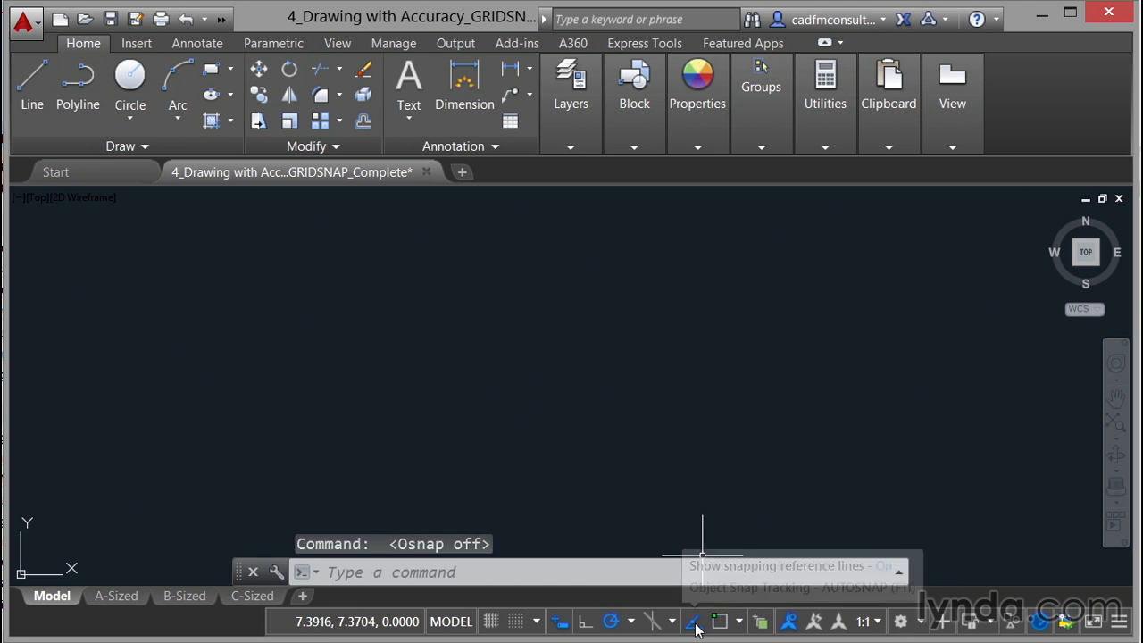
click(693, 622)
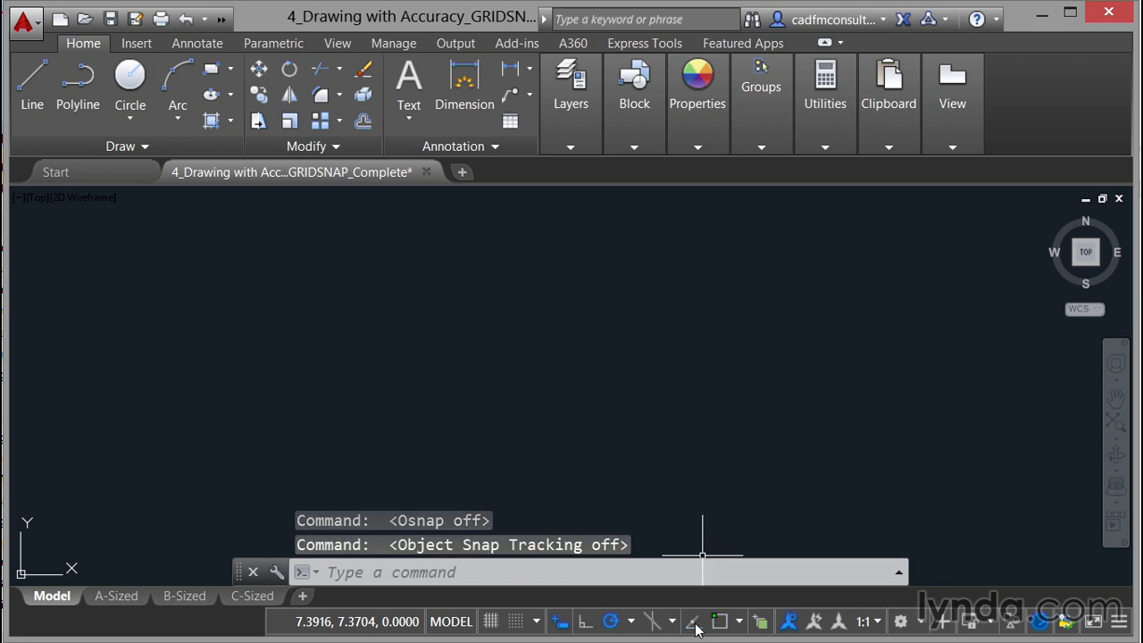
click(610, 624)
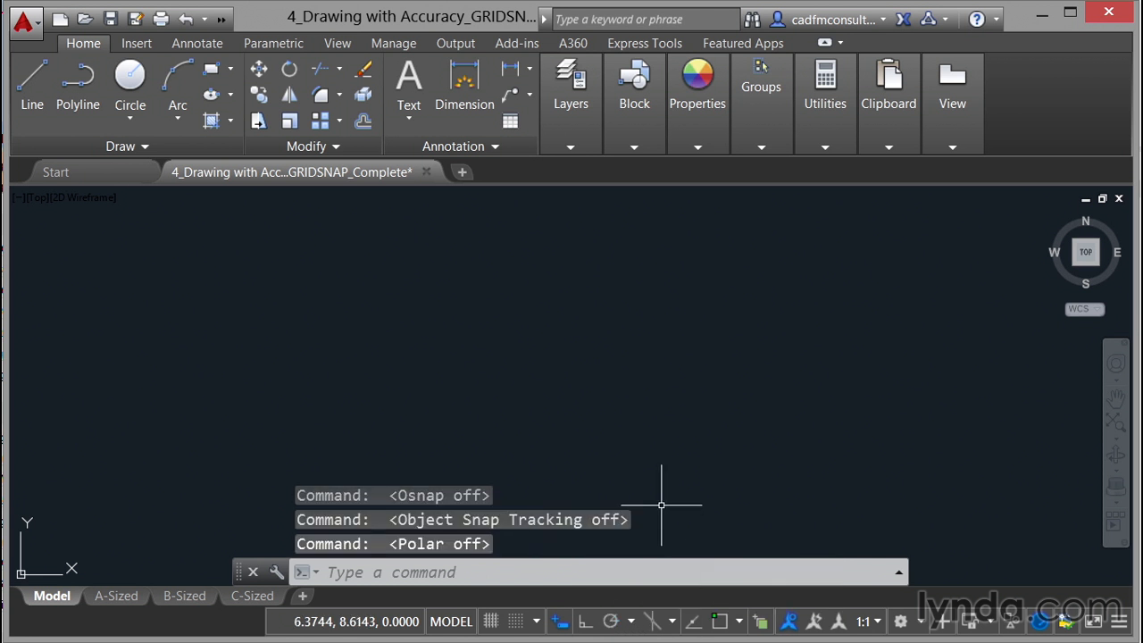
Step: Open the snap settings and turn on both Snap and Grid
click(537, 623)
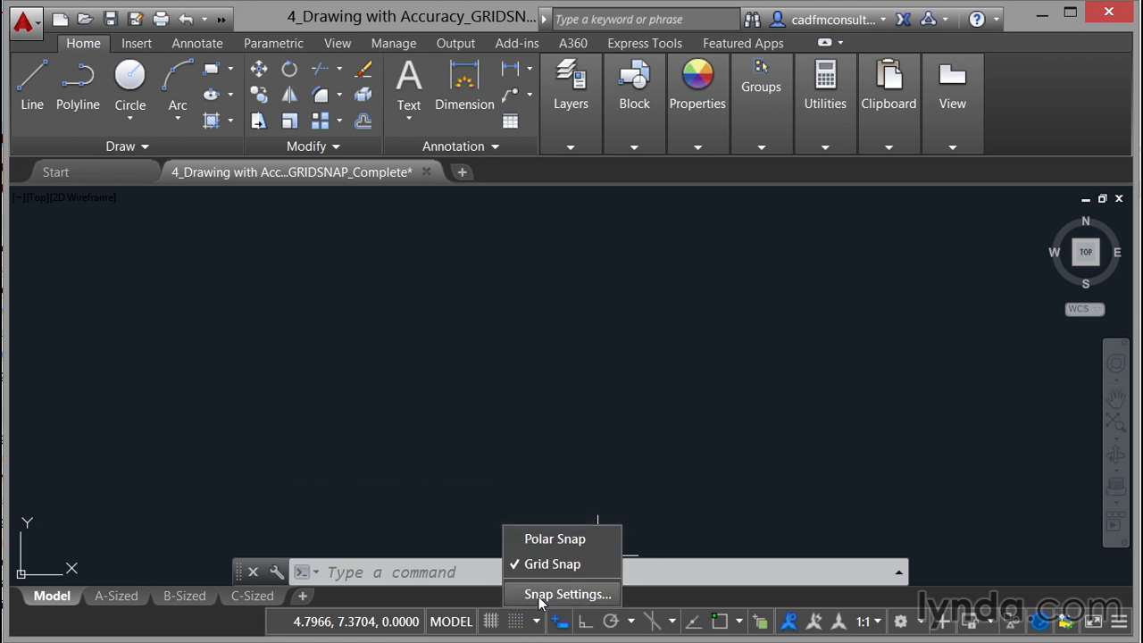
click(538, 595)
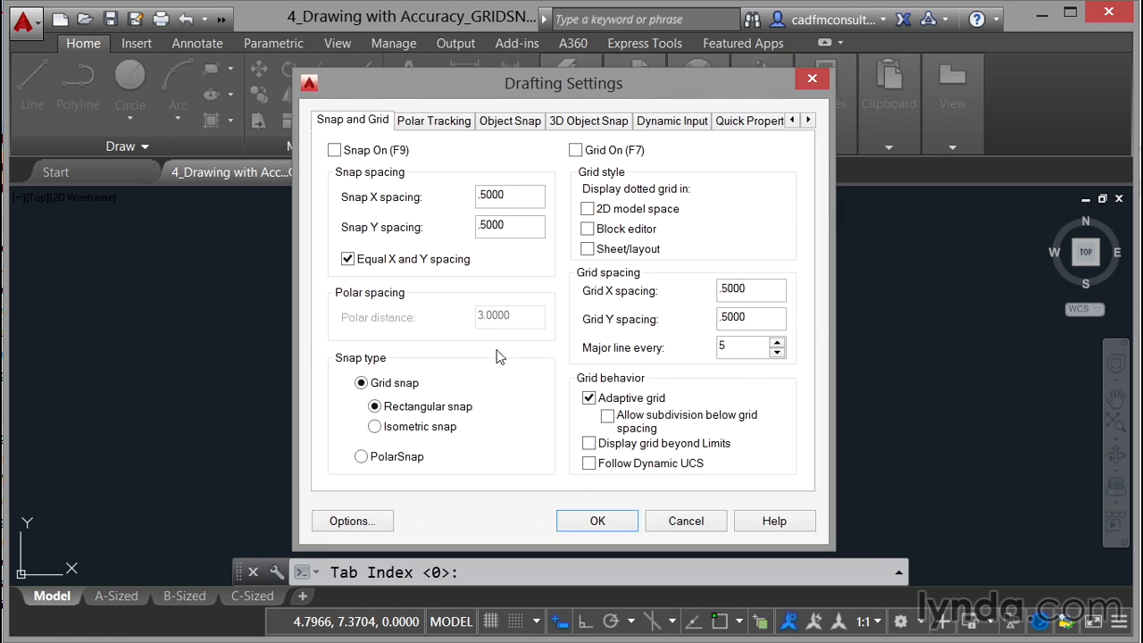
click(335, 151)
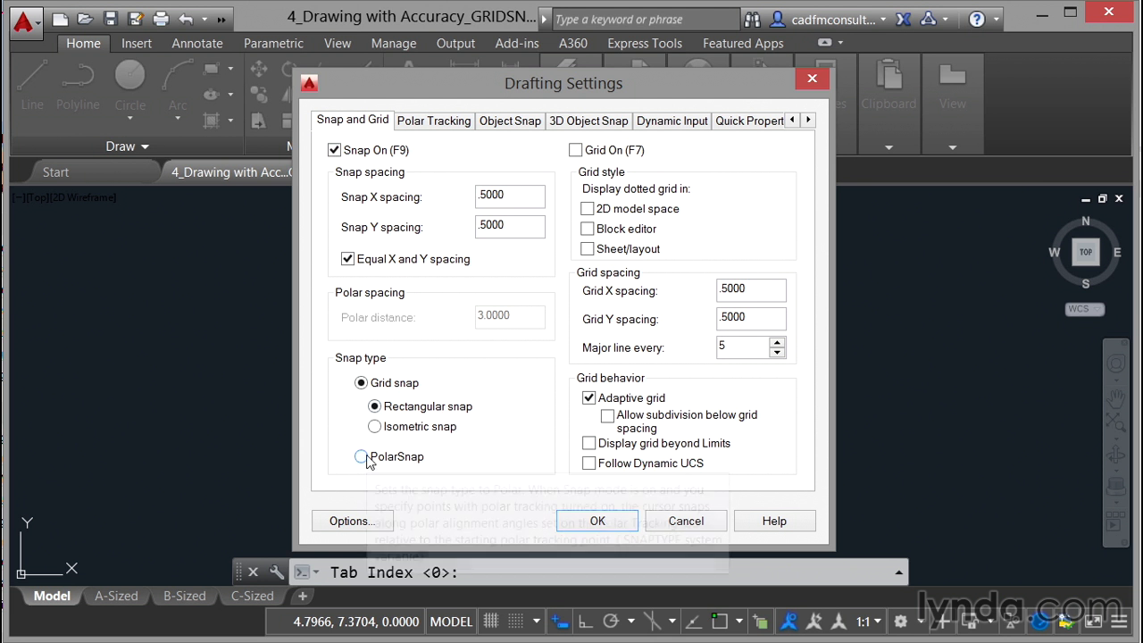
click(575, 152)
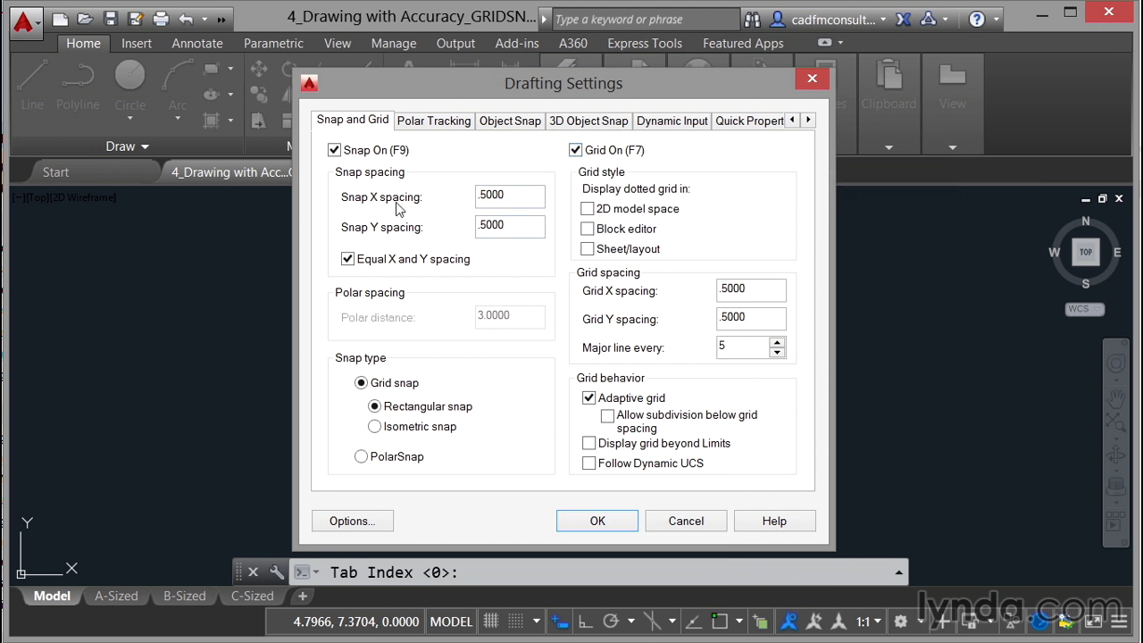
Step: Set the snap X and Y spacing and the grid X and Y spacing to 1, and confirm
drag(505, 194, 459, 196)
text(1)
key(Tab)
double_click(760, 289)
text(1)
key(Tab)
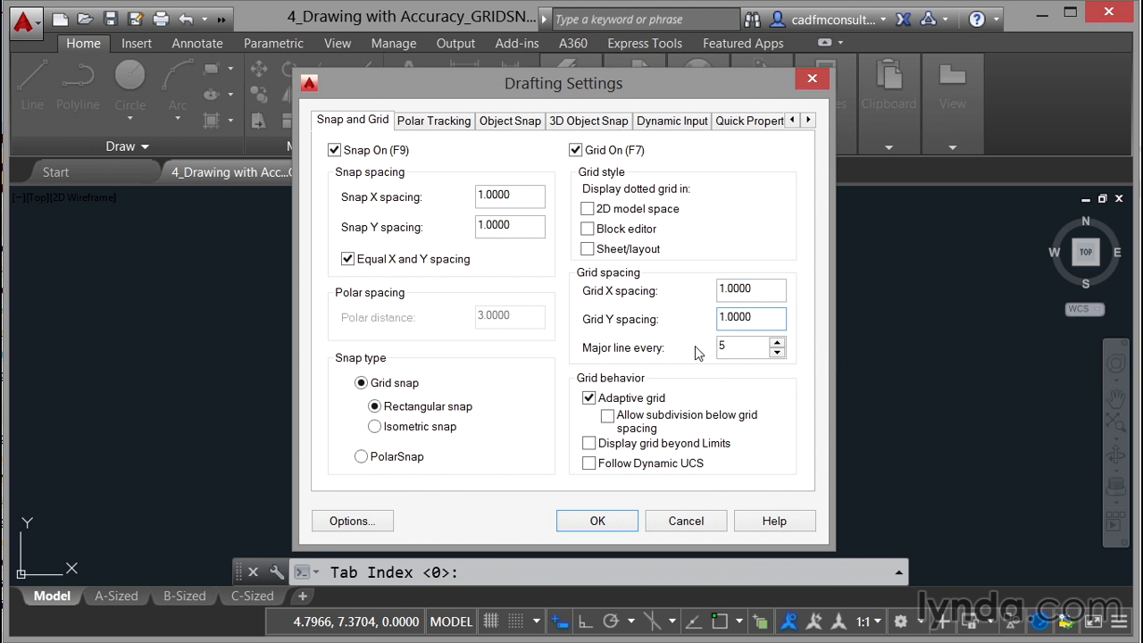
click(620, 524)
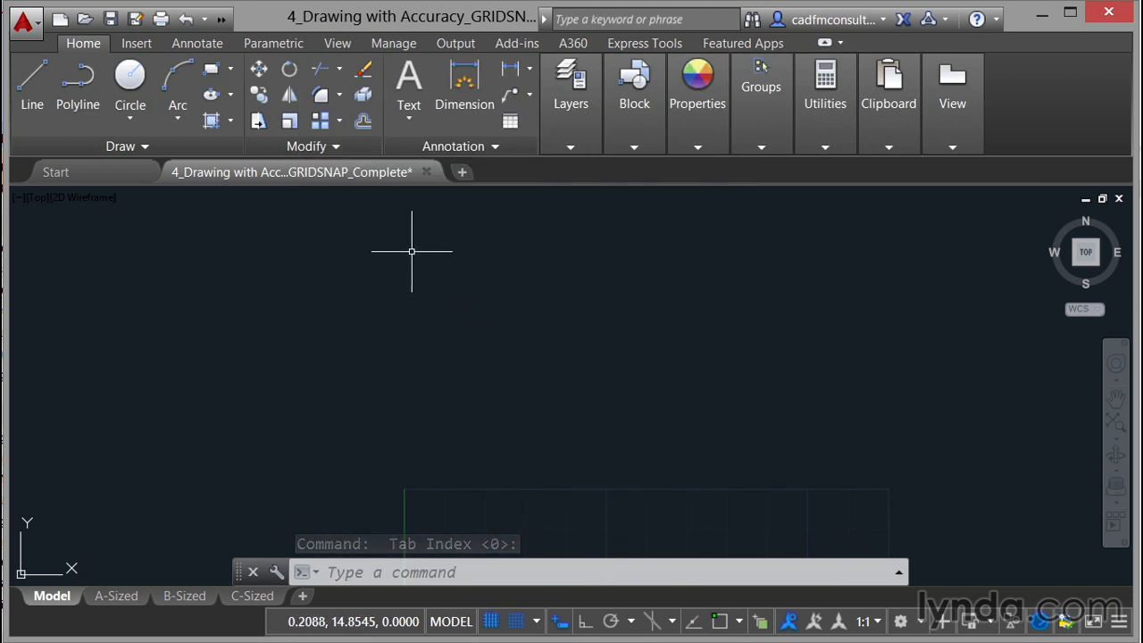
Step: Change the 2D model space uniform background color to White in the drawing window color options
right_click(406, 223)
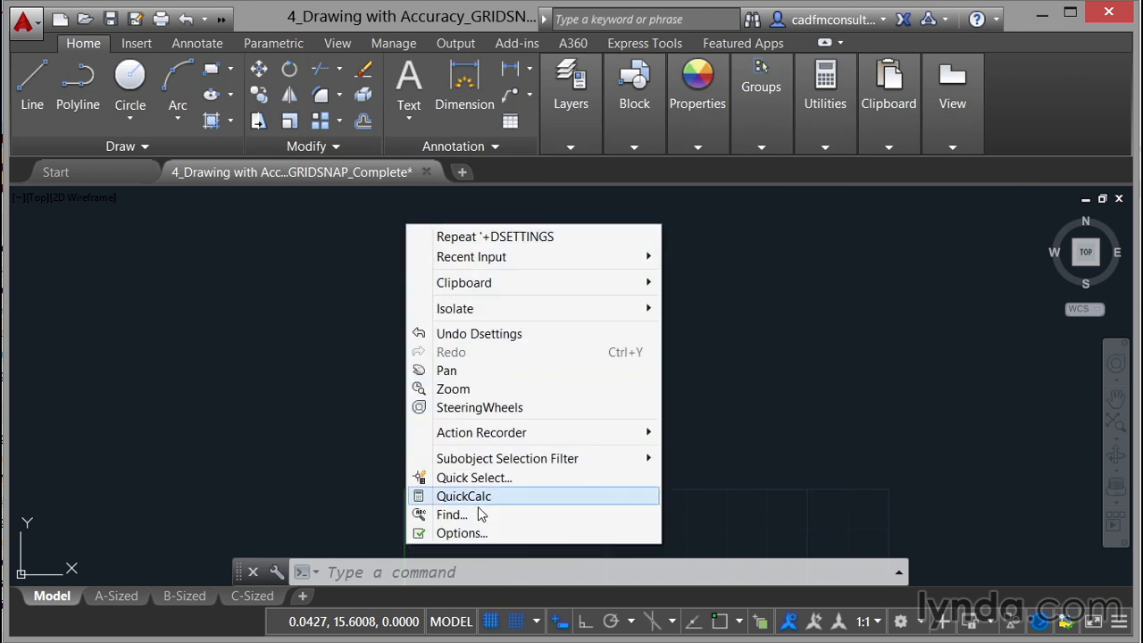
click(476, 534)
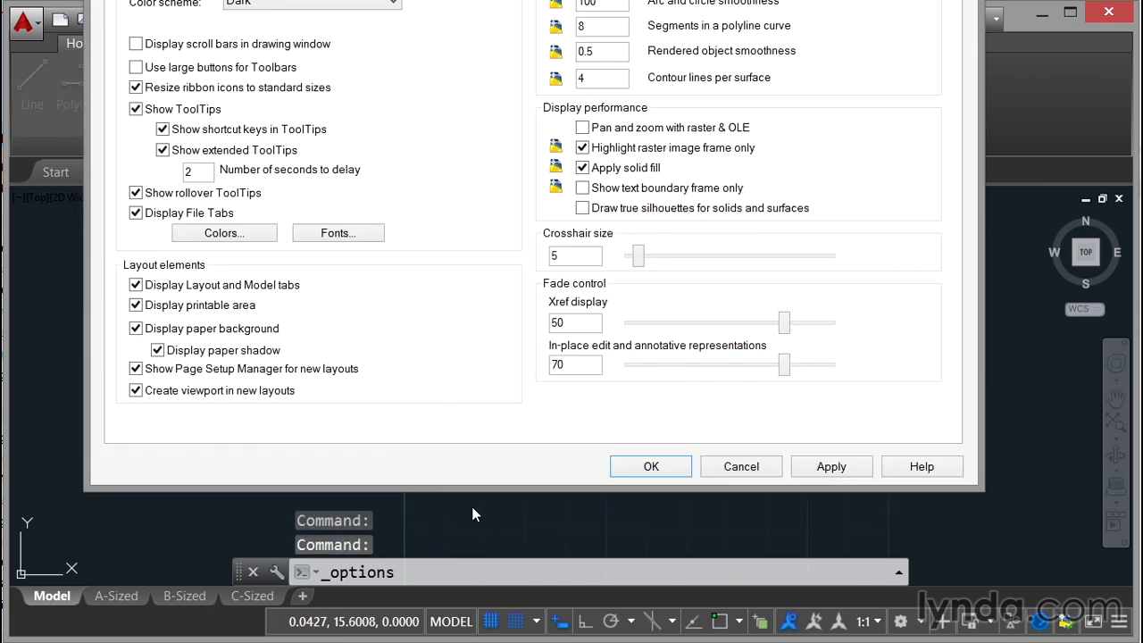
drag(454, 0, 501, 49)
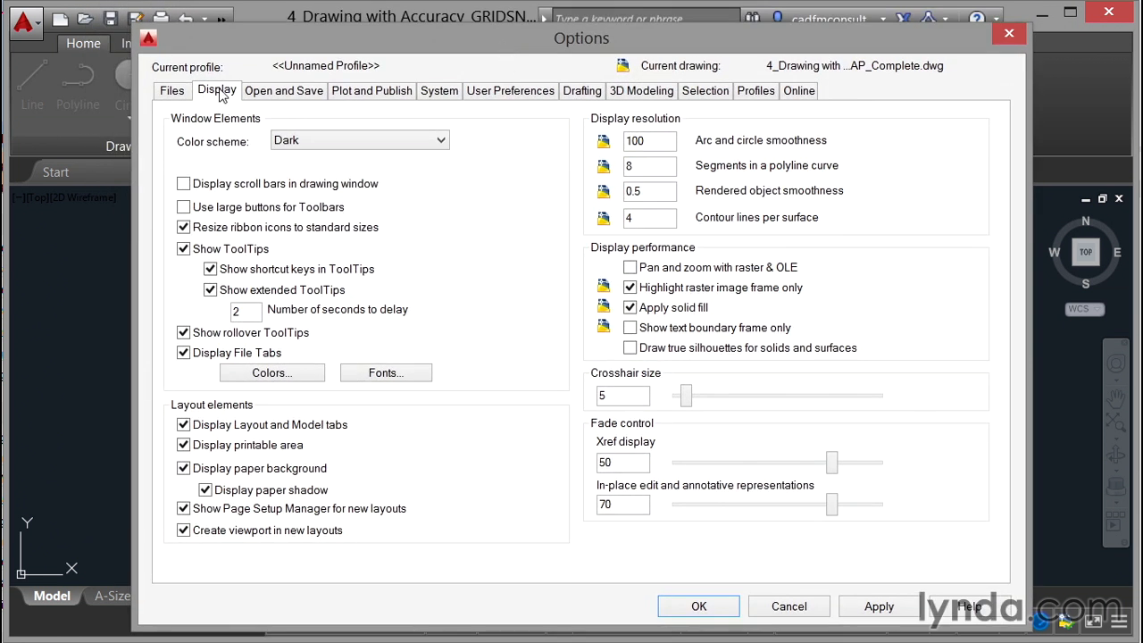
click(272, 373)
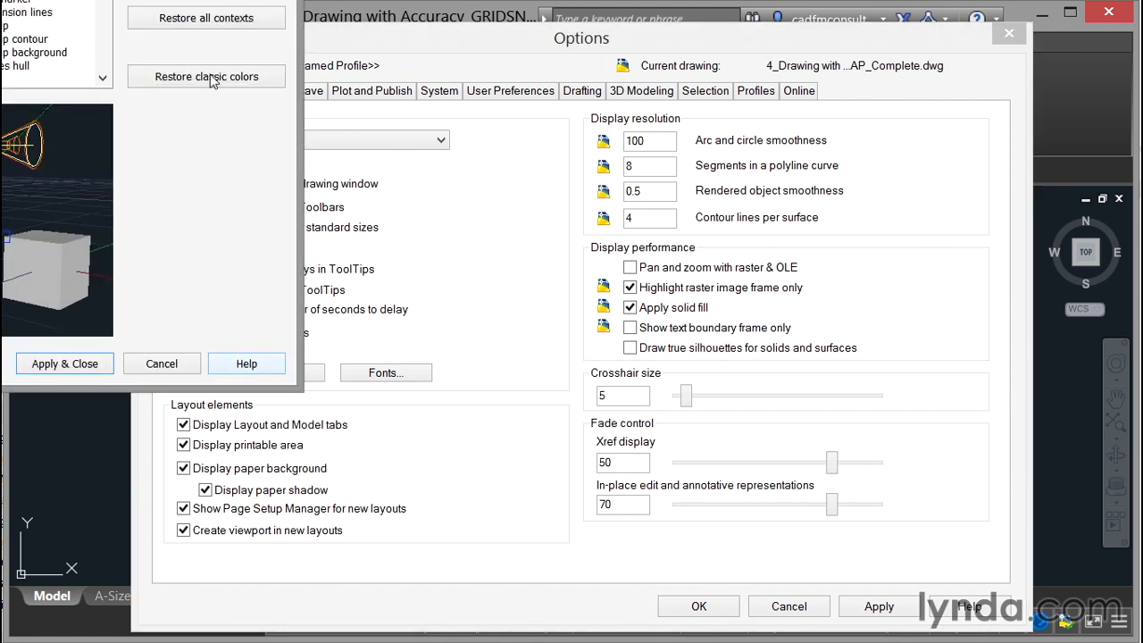
drag(137, 1, 627, 60)
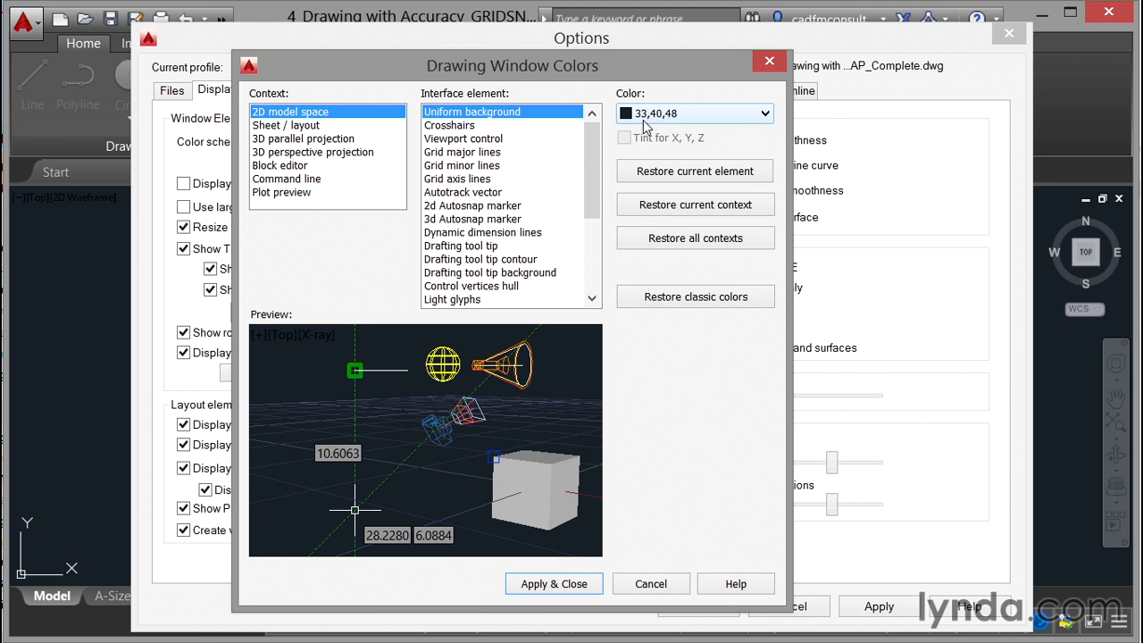
click(766, 121)
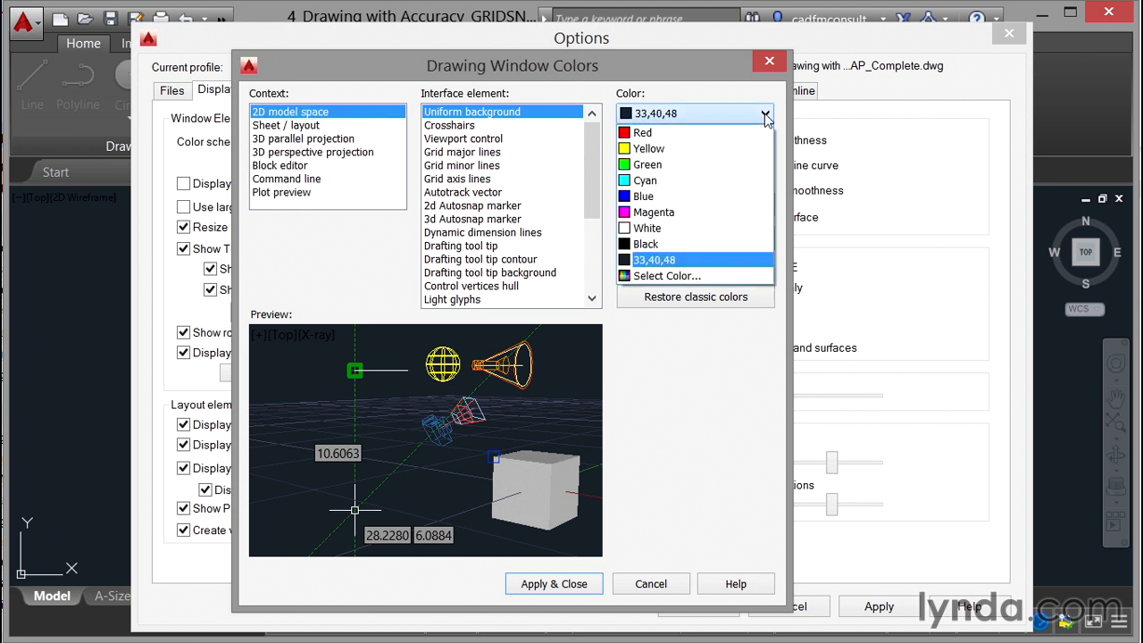
click(666, 228)
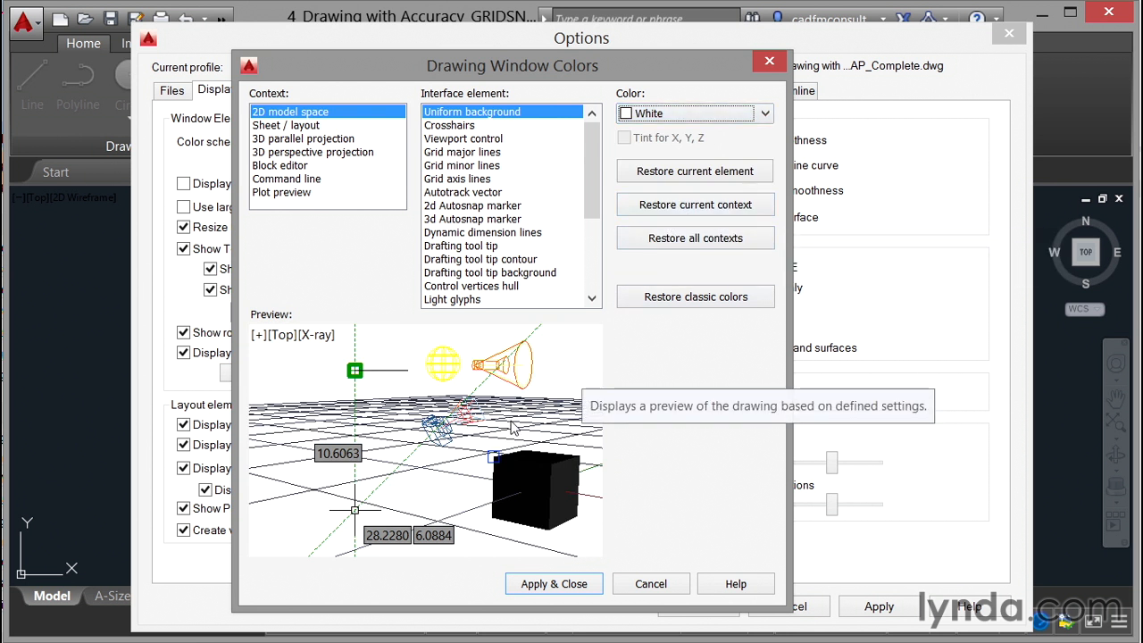
click(545, 585)
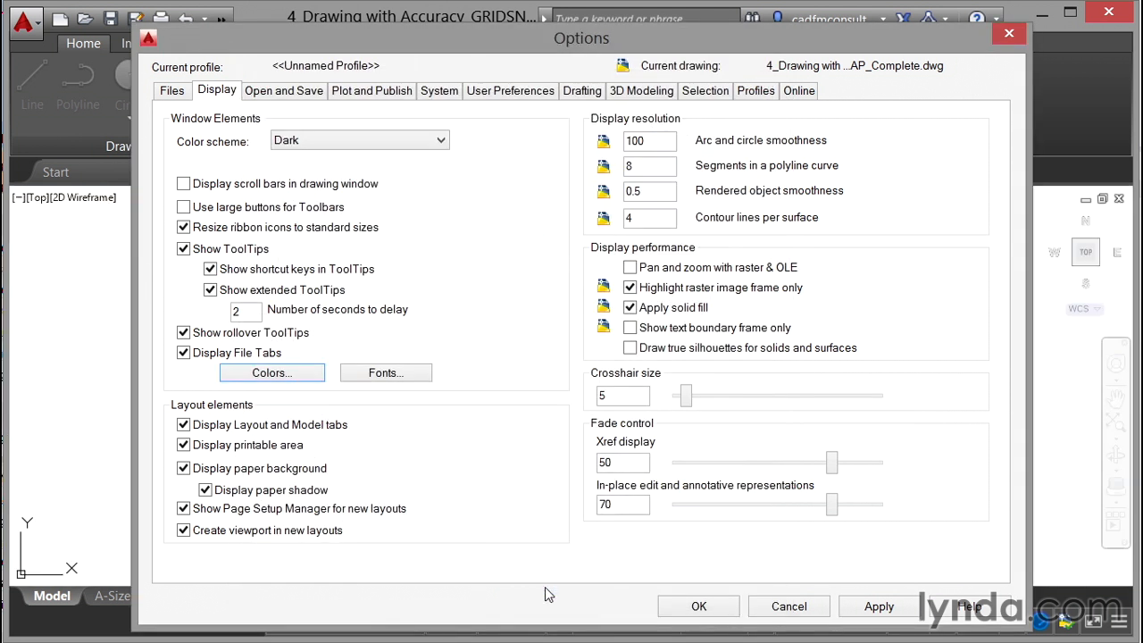
click(698, 606)
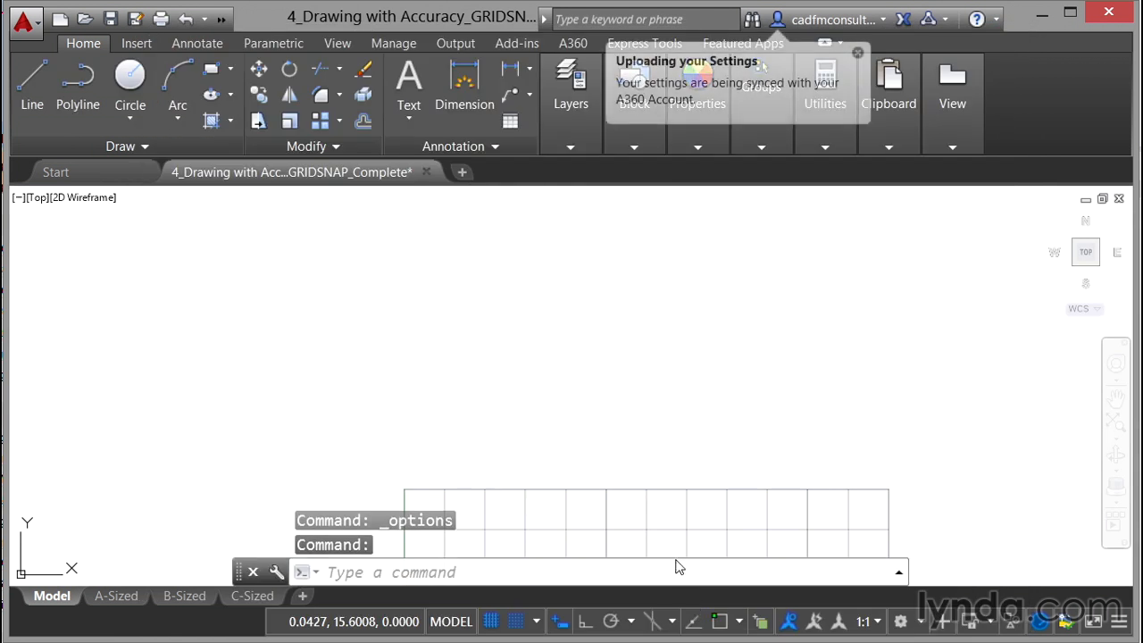
Step: Examine how far the displayed grid extends across the drawing area
middle_drag(662, 522, 635, 232)
scroll(637, 233, down, 2)
scroll(637, 234, down, 2)
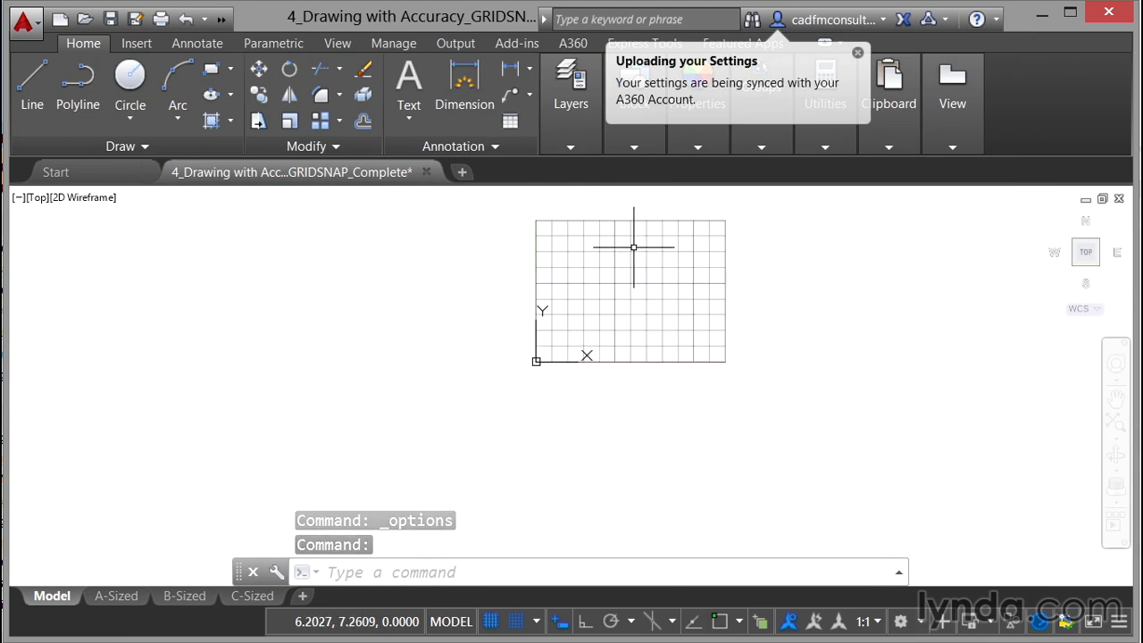
scroll(633, 248, up, 2)
mouse_move(636, 300)
middle_down()
mouse_move(519, 328)
mouse_move(479, 352)
middle_up()
scroll(479, 353, up, 2)
scroll(477, 352, down, 2)
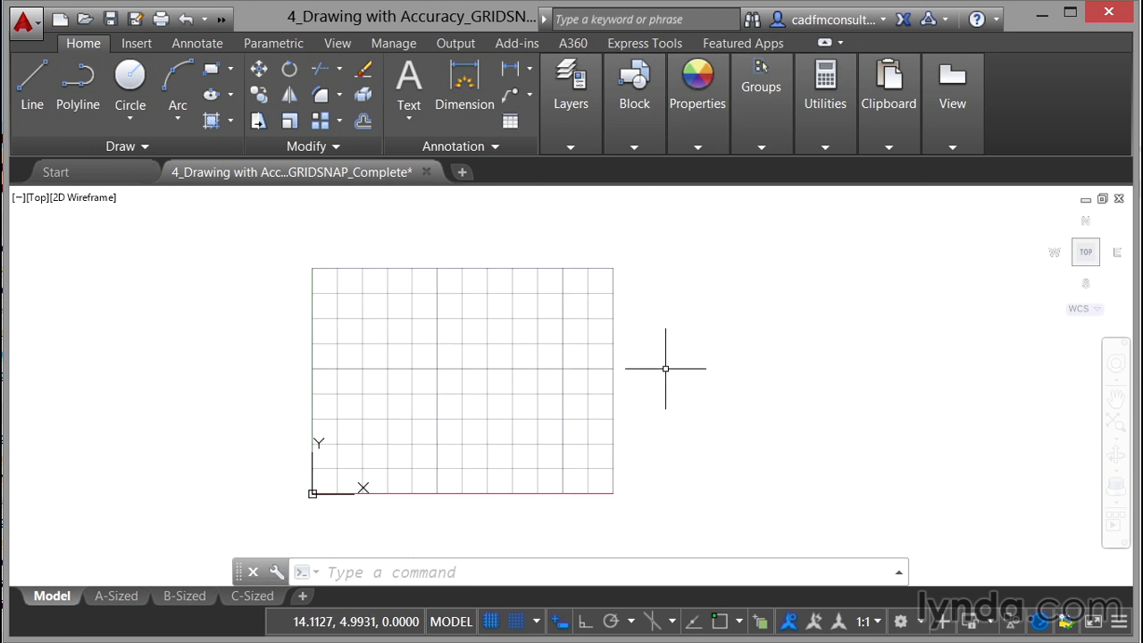
Step: Set the model space limits with lower left corner 0,0 and upper right corner 100,100
text(limits)
key(Return)
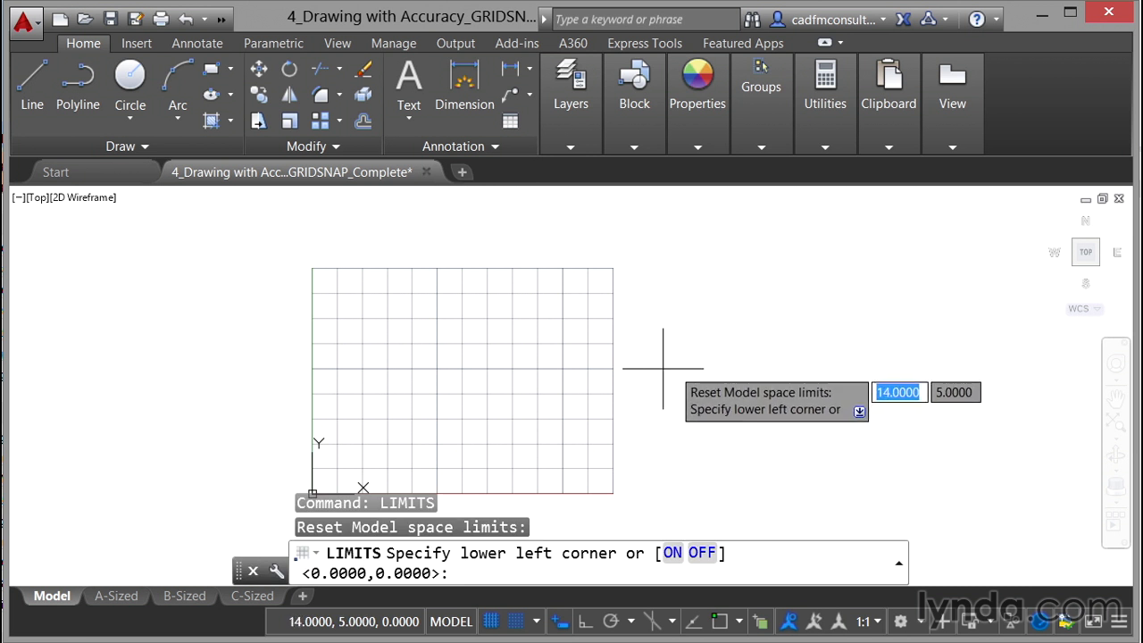
text(0)
key(Tab)
text(0)
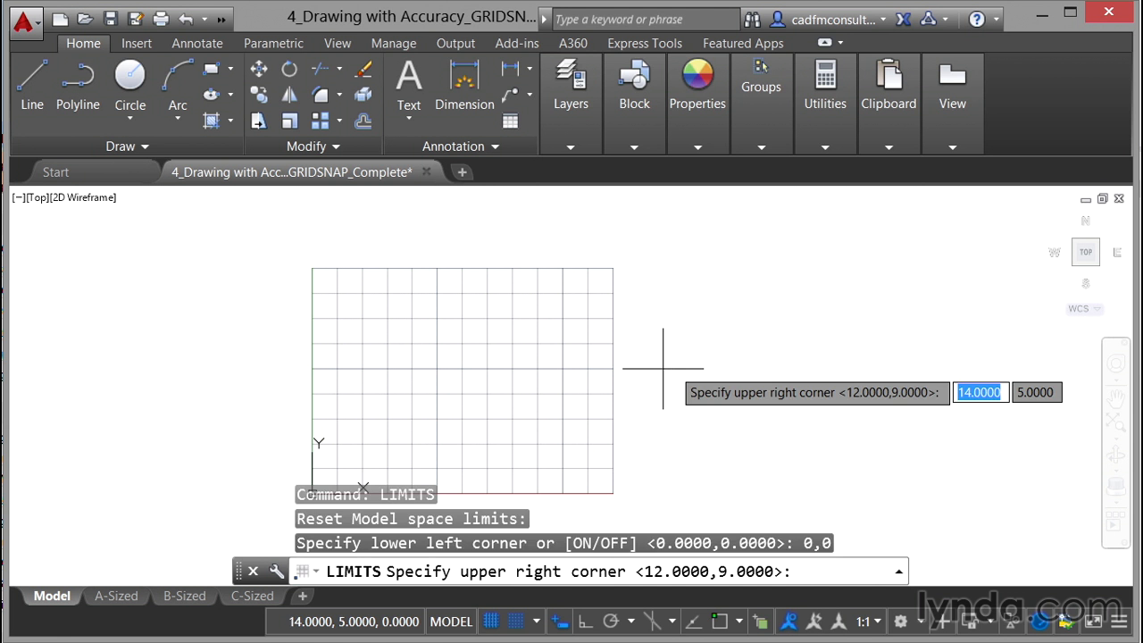
key(Tab)
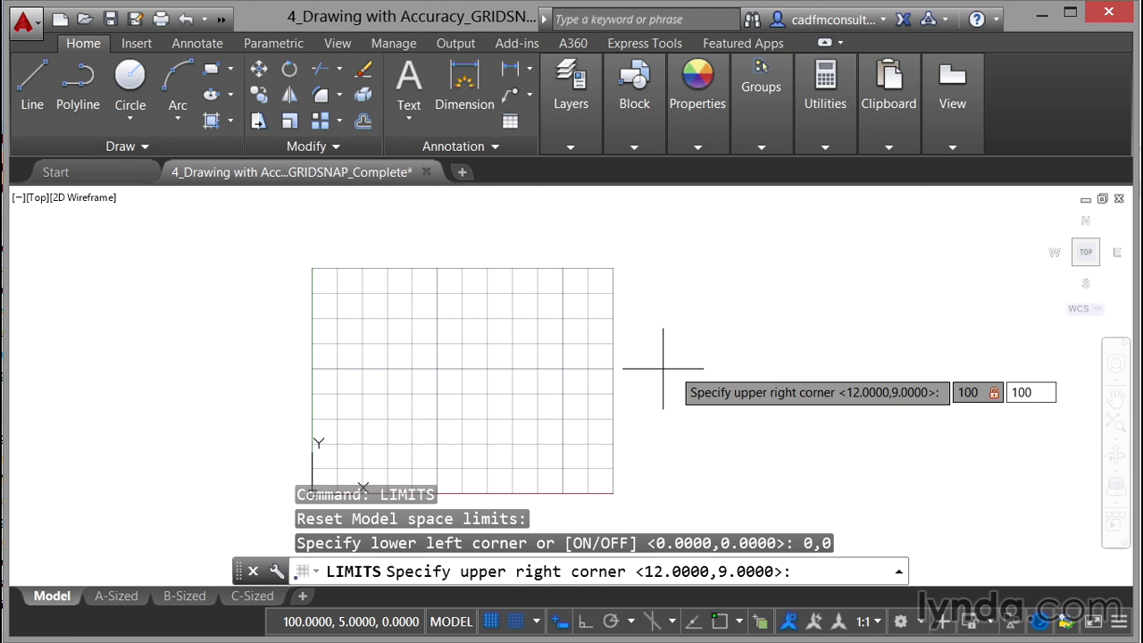
key(Return)
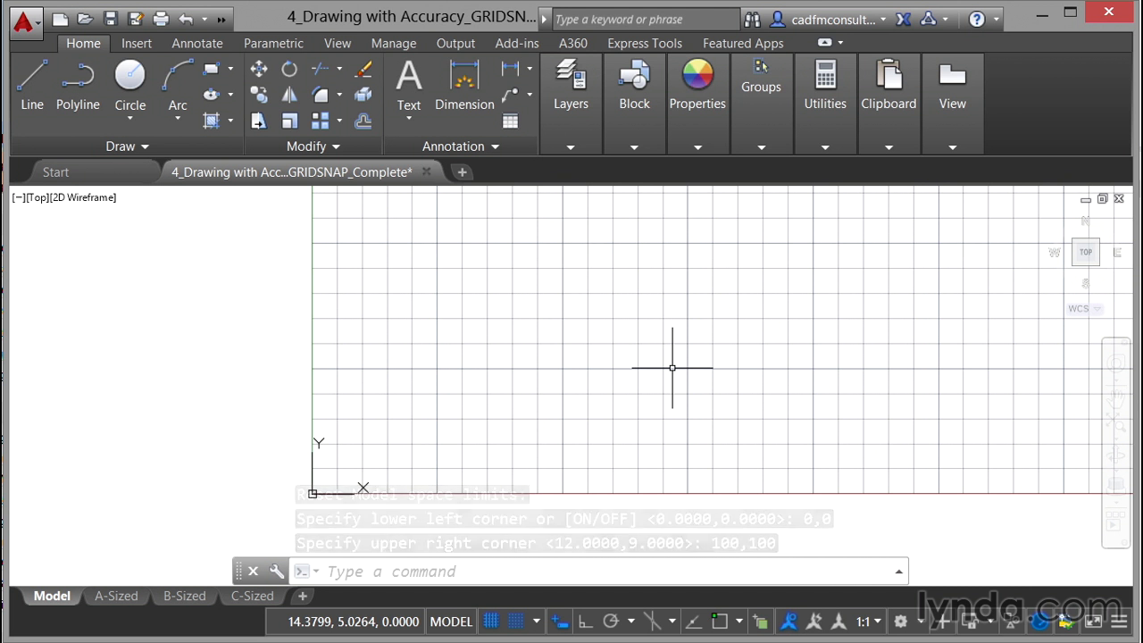
Step: Draw a closed right triangle with the Line tool, snapping to grid points with legs of 2 units
scroll(621, 388, down, 5)
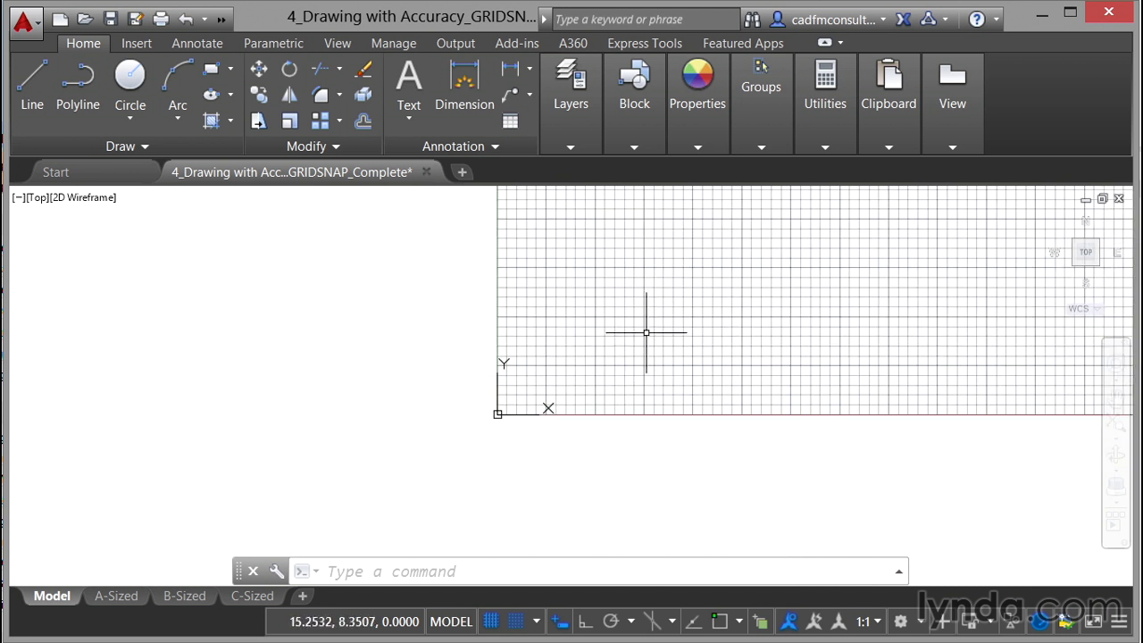
middle_drag(687, 286, 418, 444)
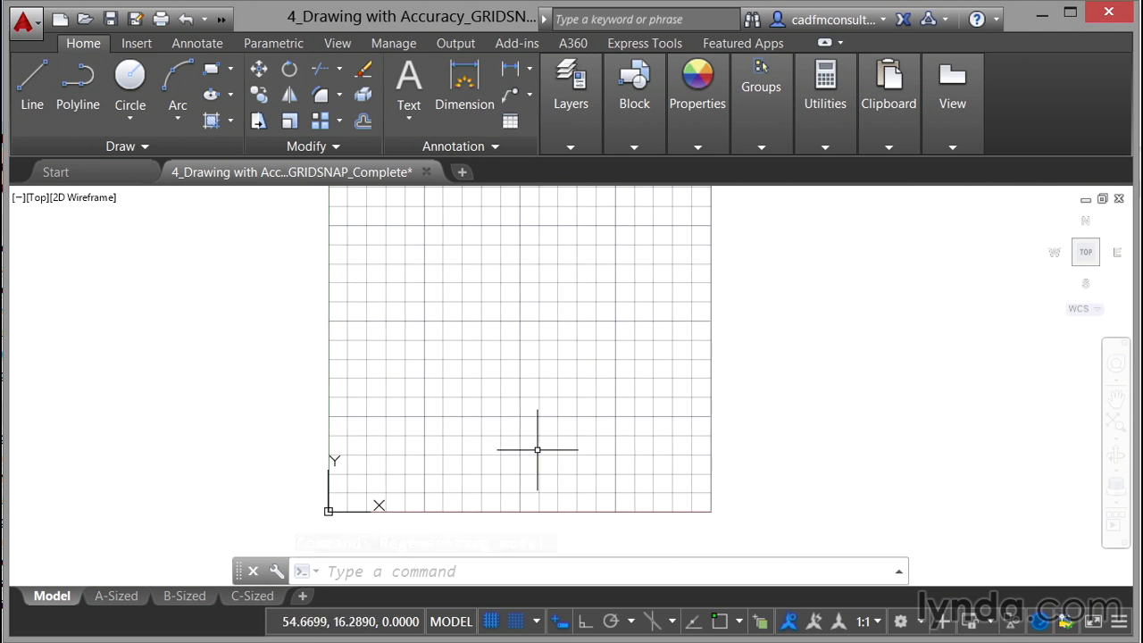
scroll(396, 464, up, 4)
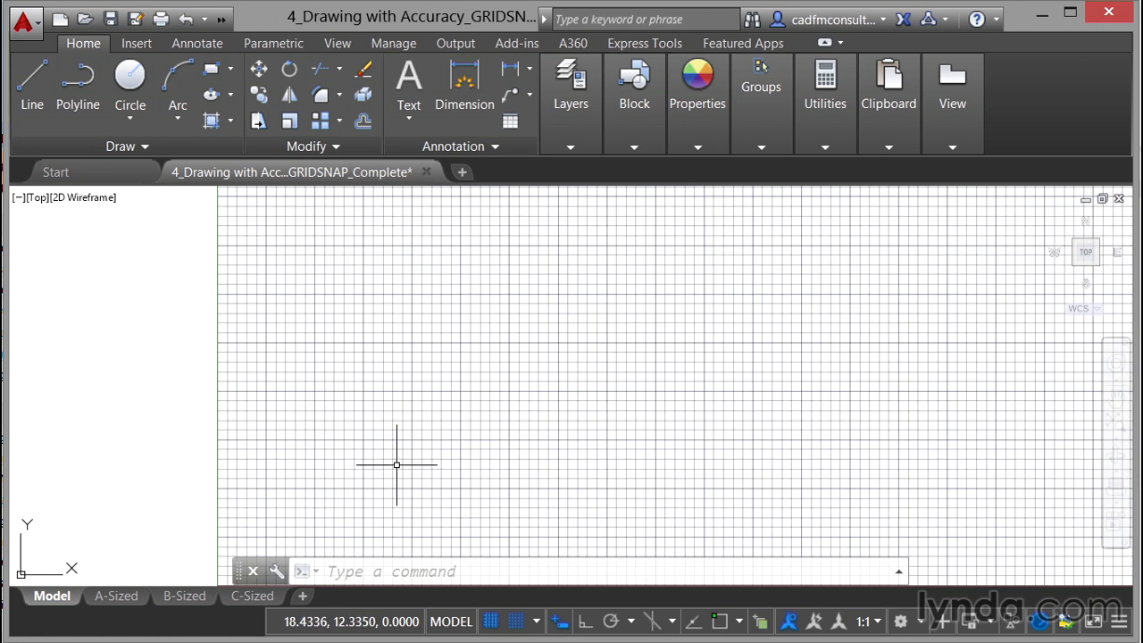
scroll(401, 434, up, 2)
scroll(401, 434, up, 2)
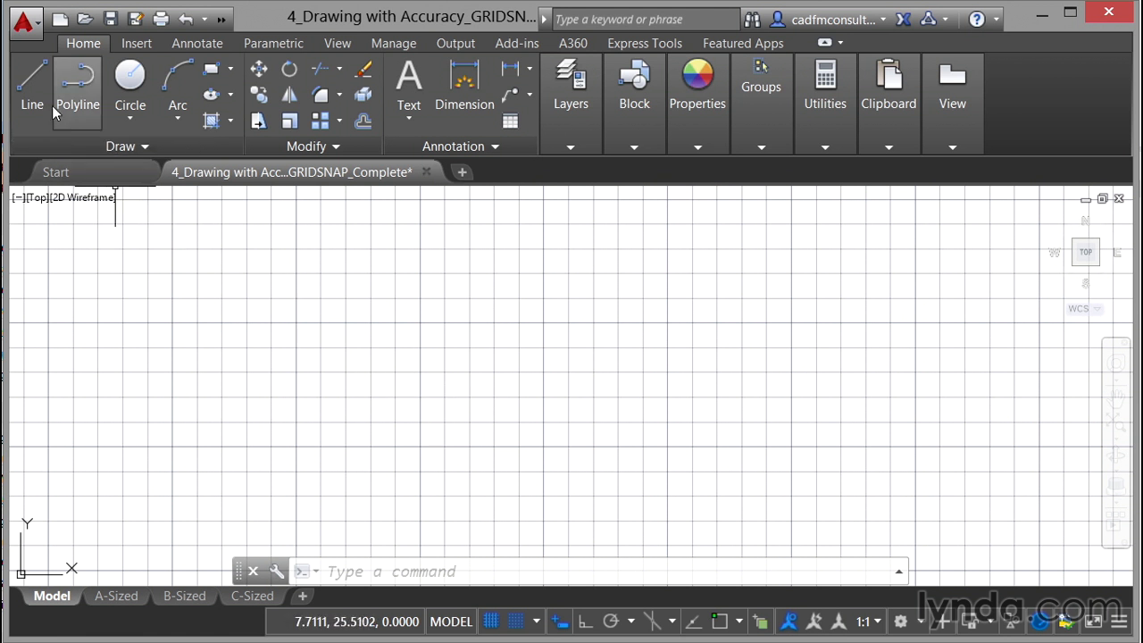
click(34, 87)
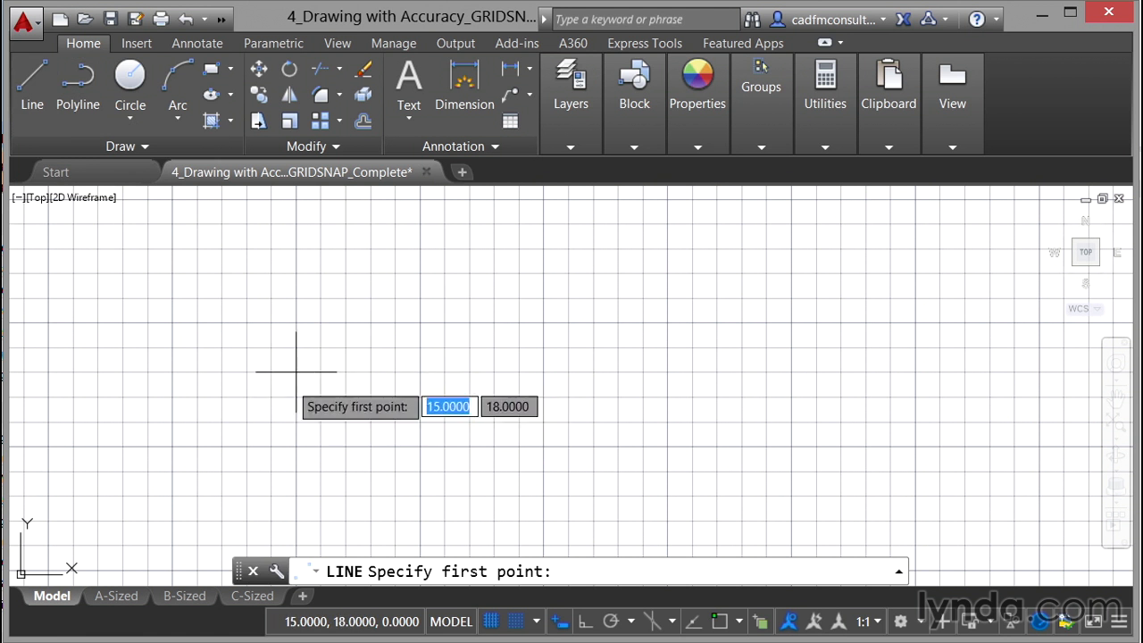
click(295, 322)
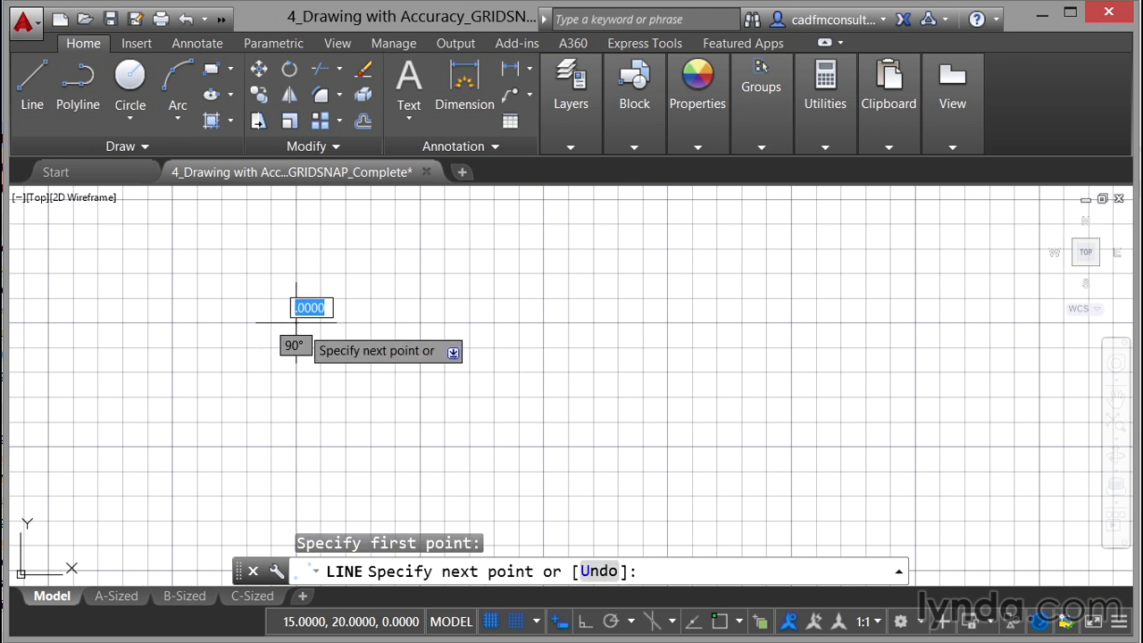
click(345, 372)
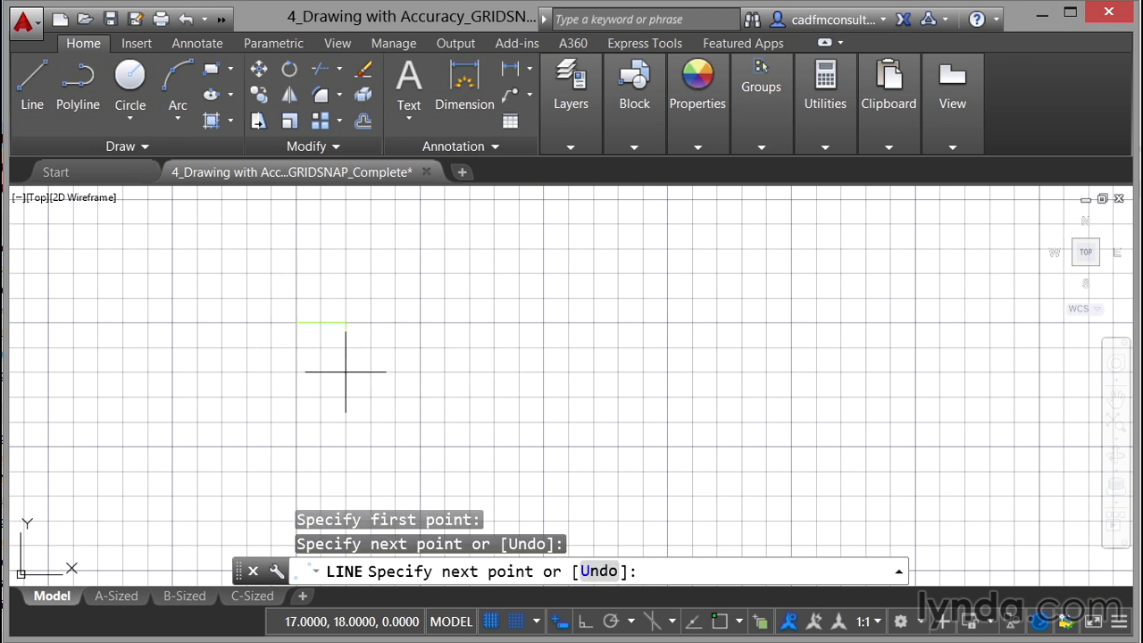
click(295, 373)
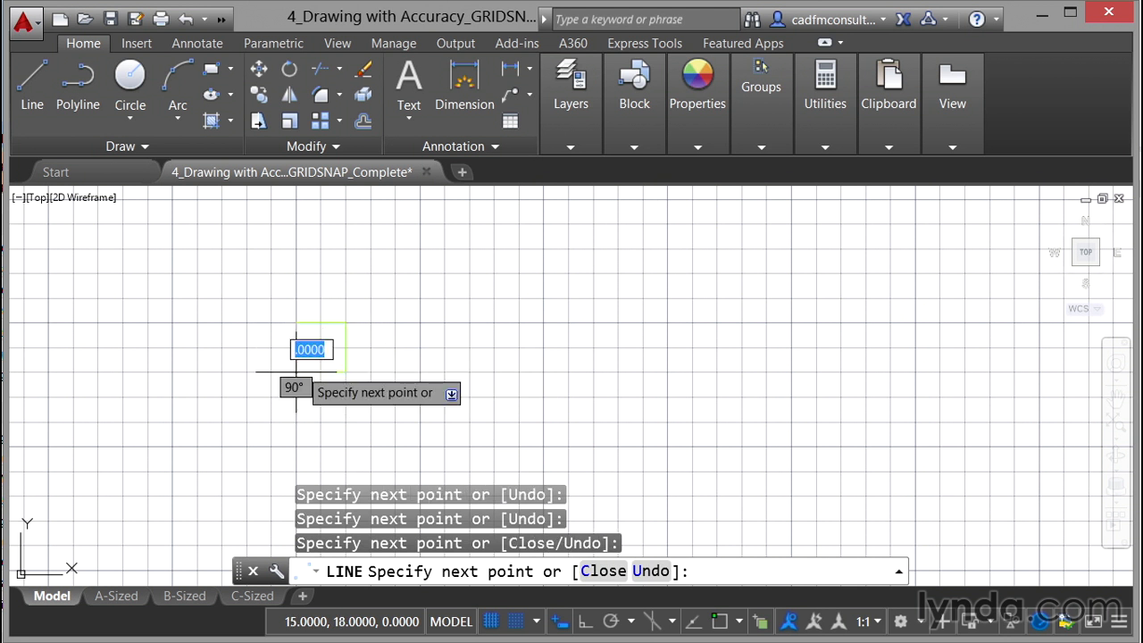
click(296, 323)
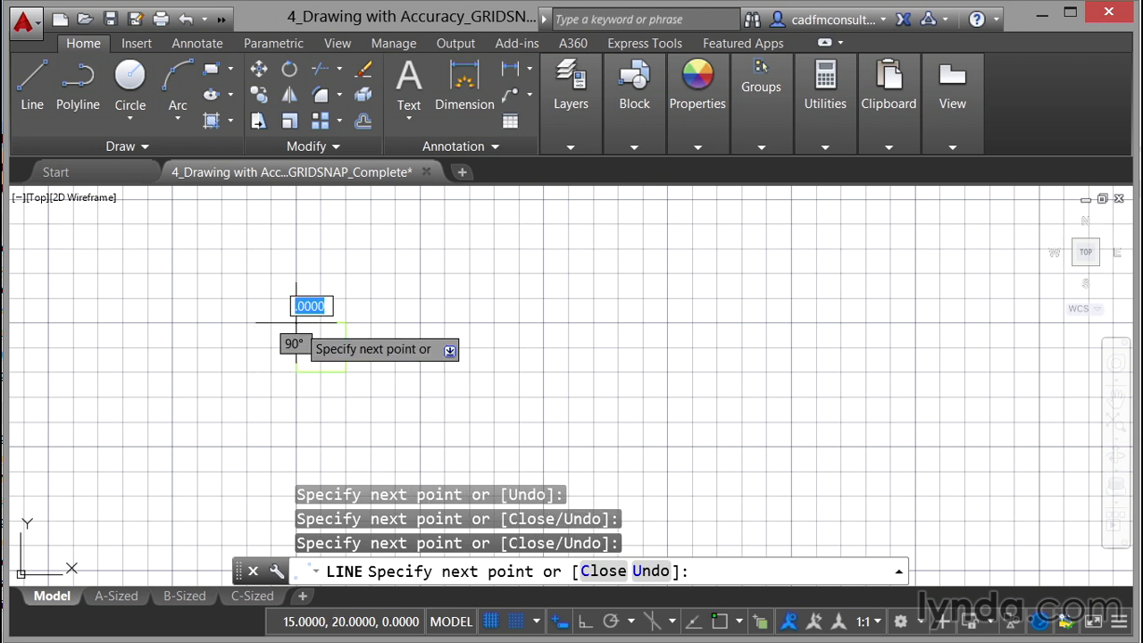
Step: End the line command and change the Object layer's color to red
key(Return)
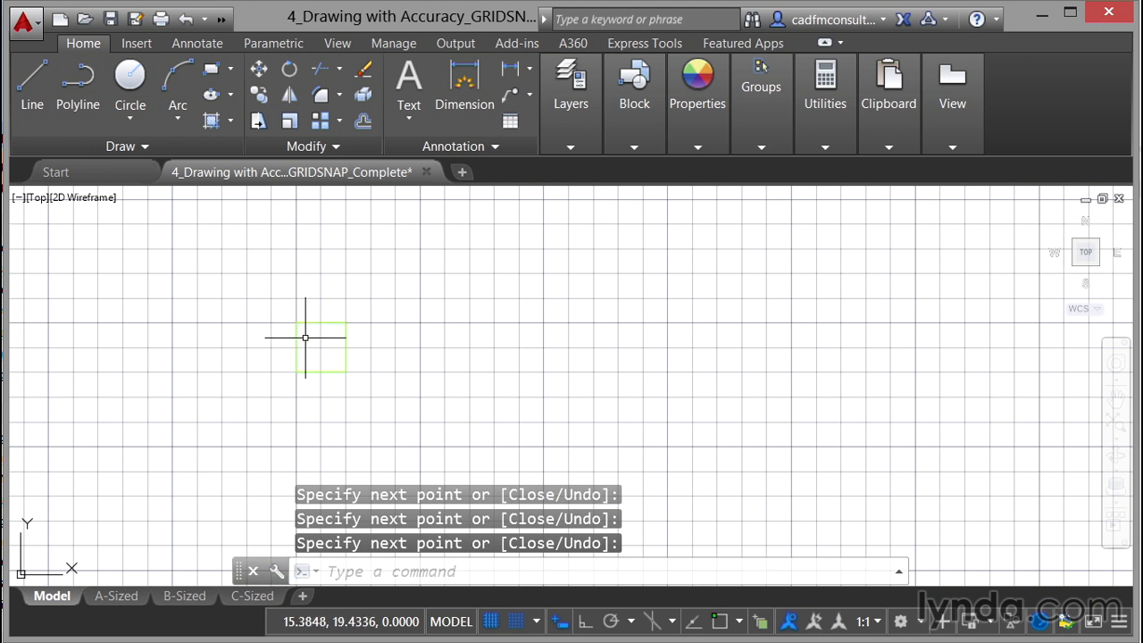
scroll(317, 344, up, 2)
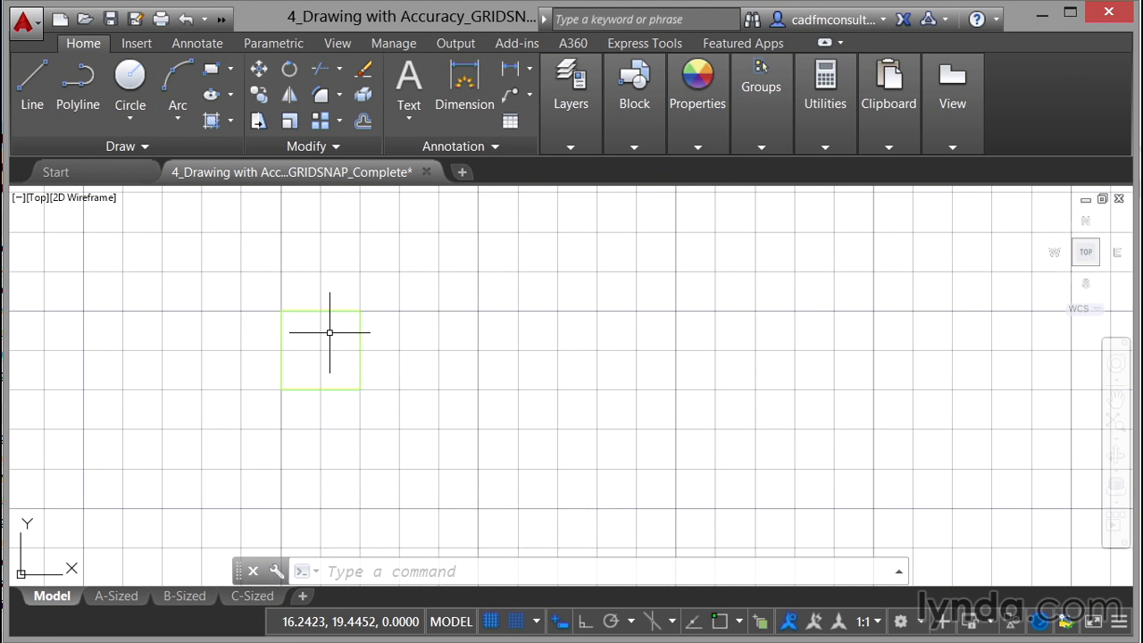
click(572, 154)
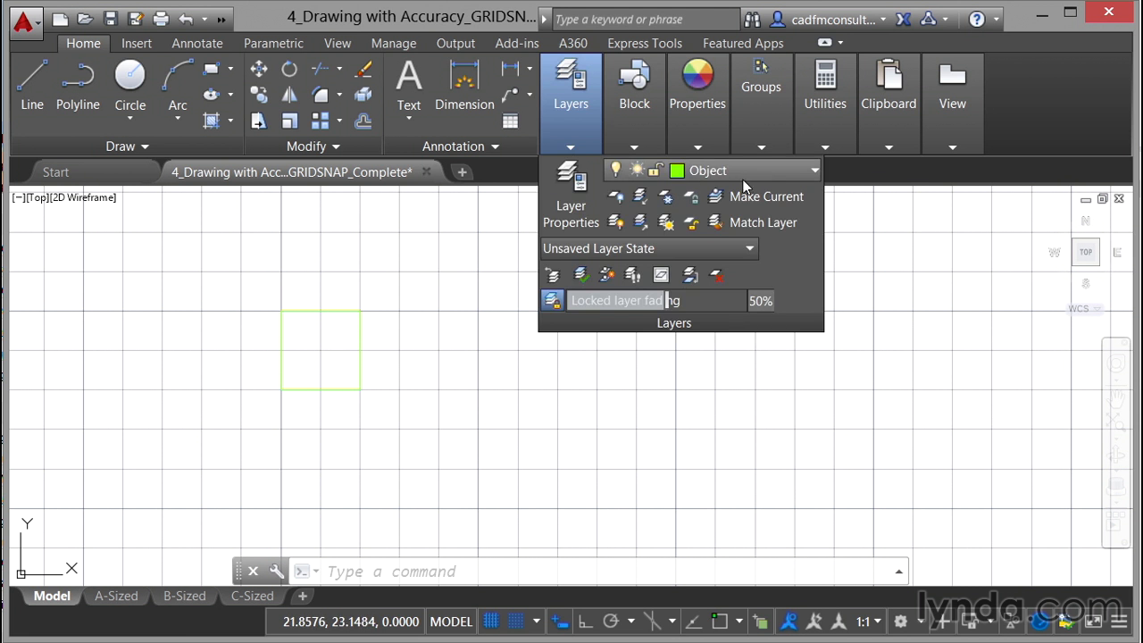
click(783, 177)
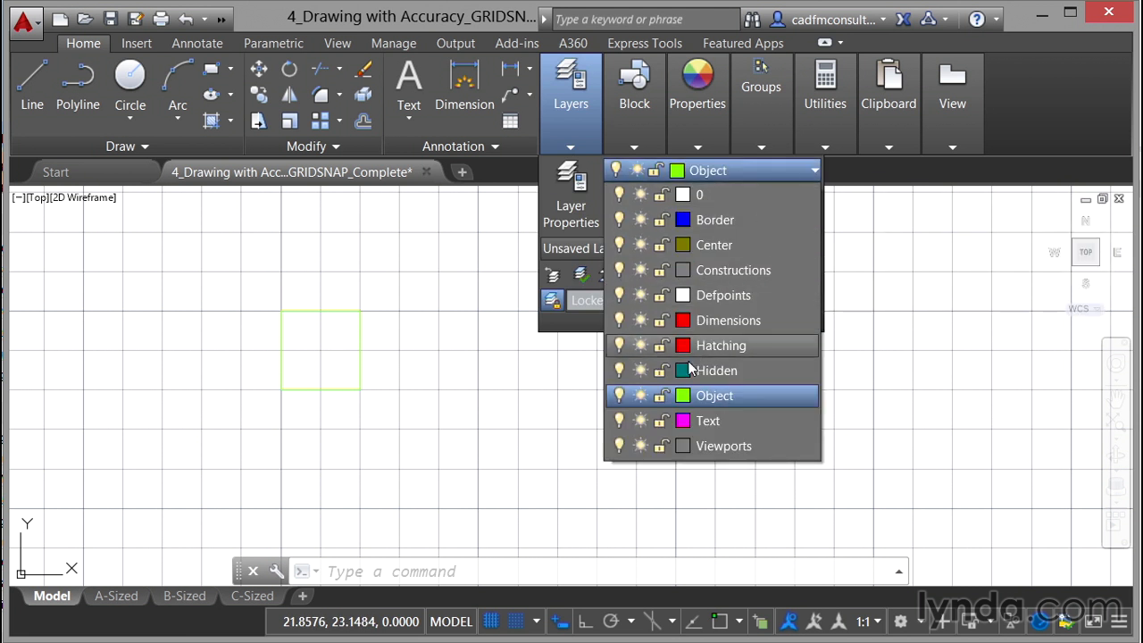
click(684, 395)
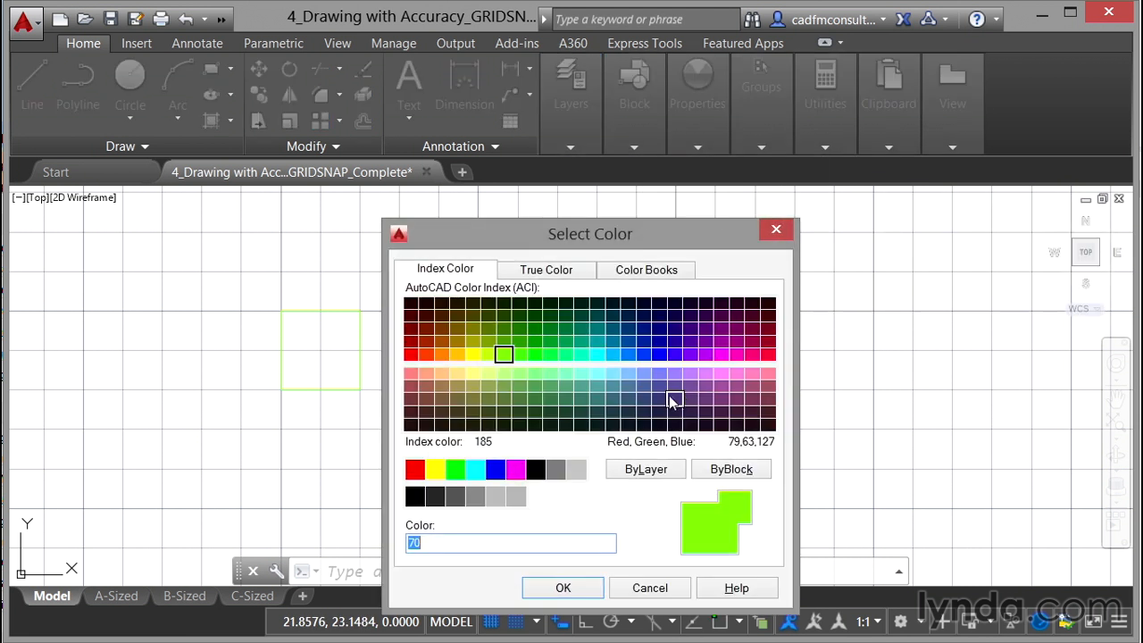
click(412, 356)
click(564, 588)
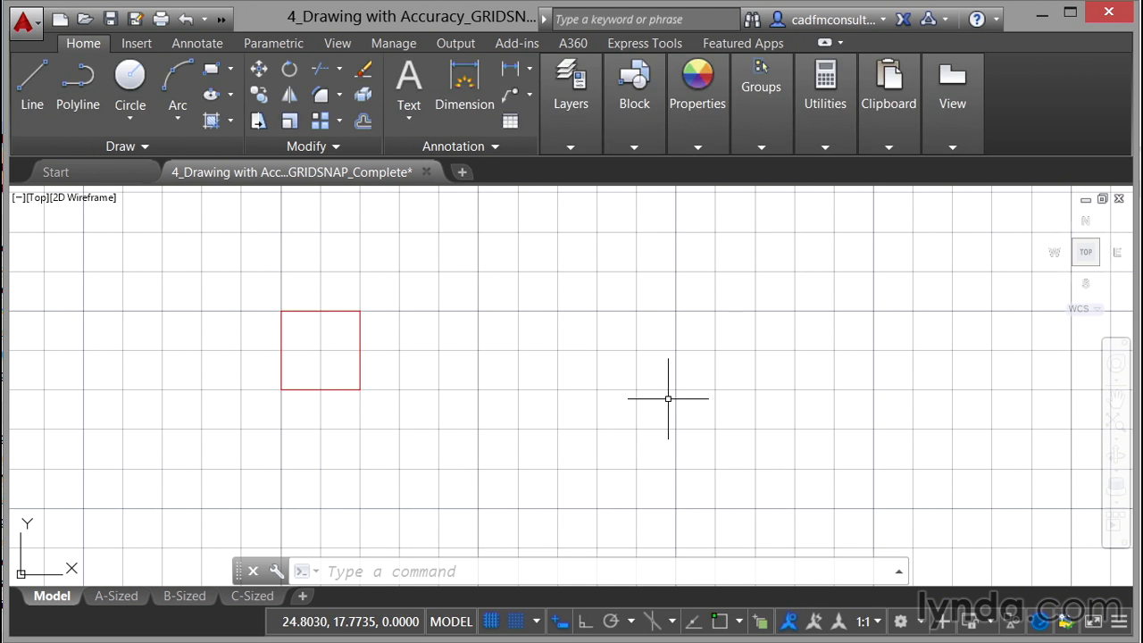
Step: Draw a square with the Line tool, snapping to grid points, to the right of the first square
click(35, 100)
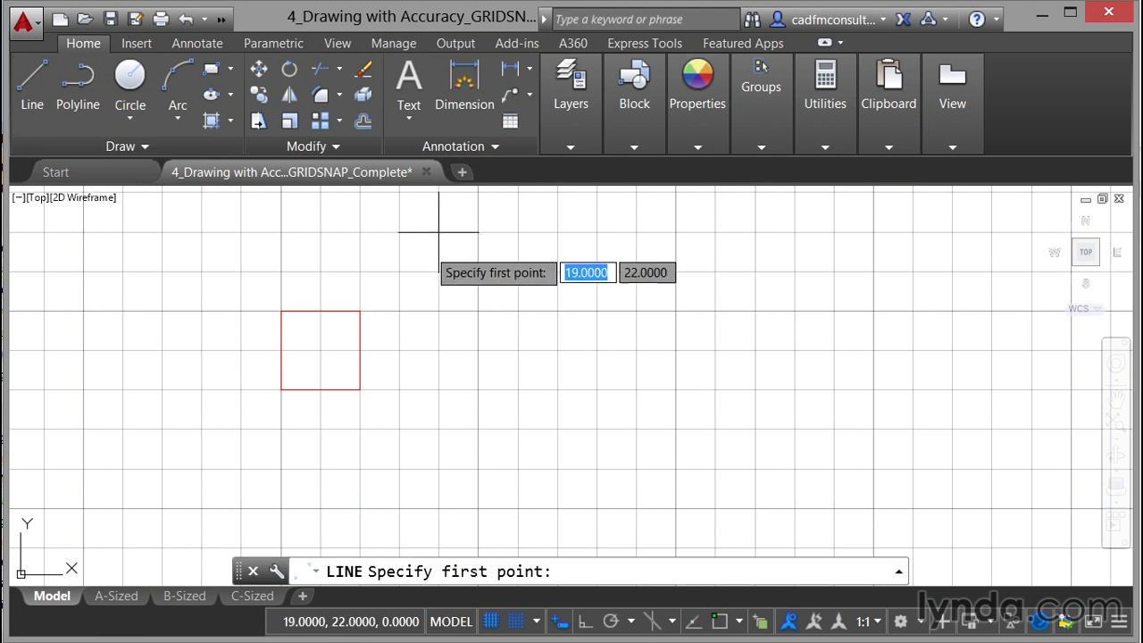
click(438, 311)
click(518, 311)
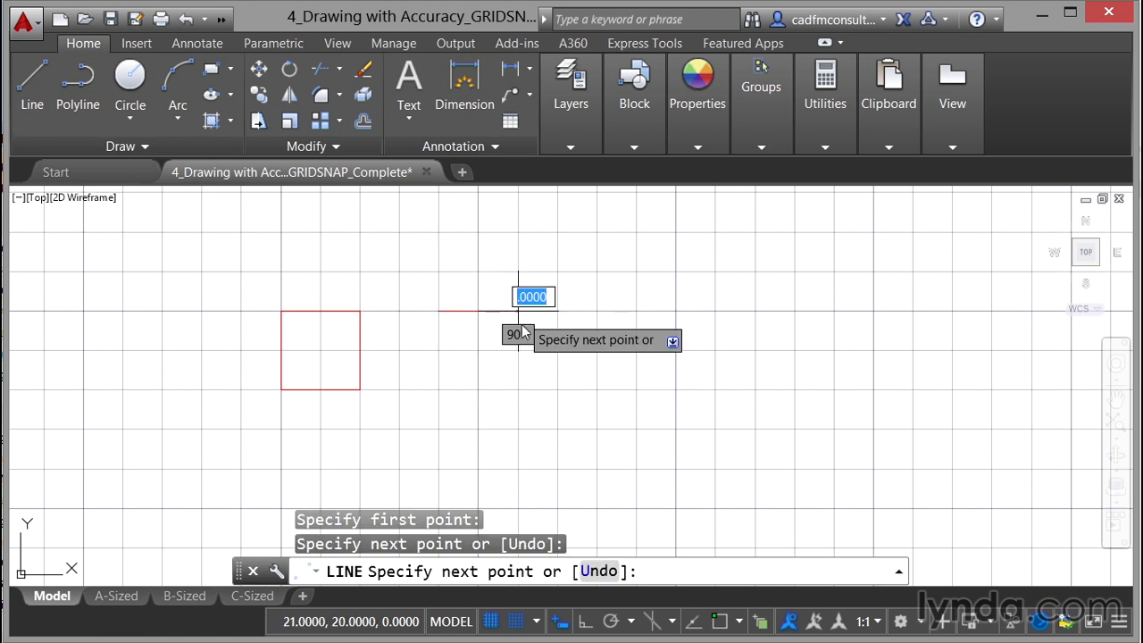
click(518, 389)
click(438, 390)
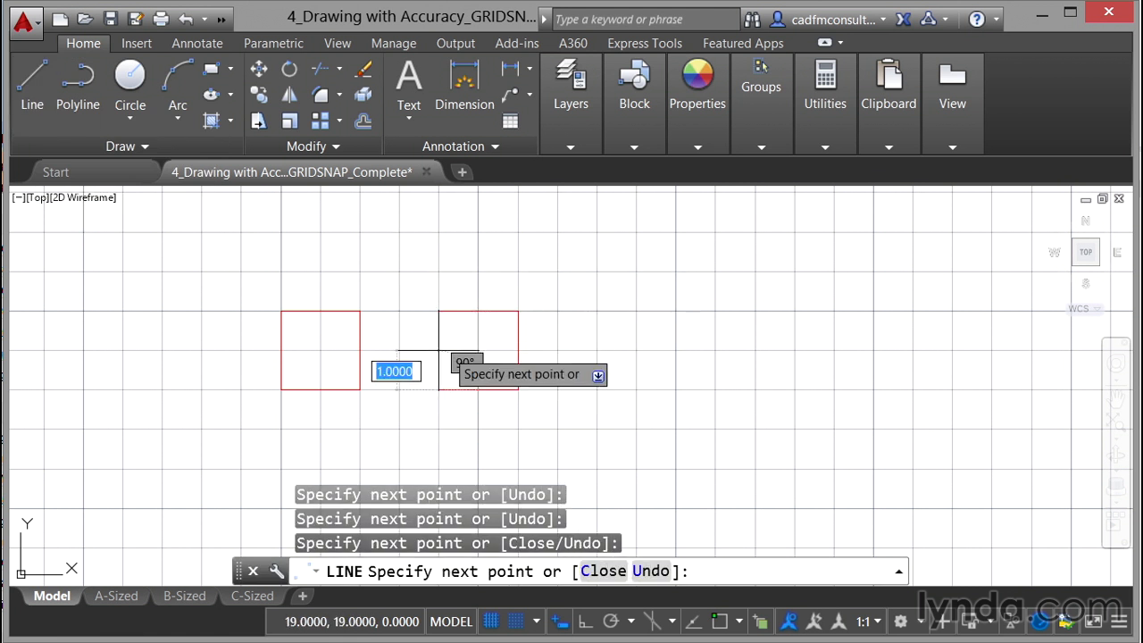
click(439, 311)
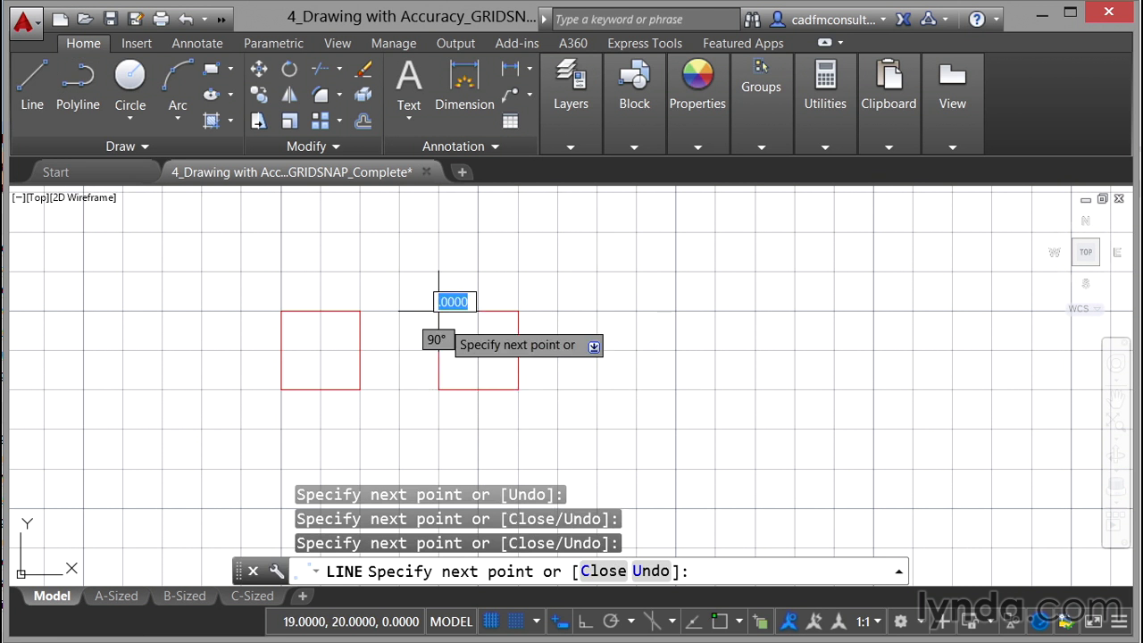
key(Return)
Step: Repeat the Line command and draw a third square of the same size further to the right
right_click(684, 288)
click(715, 295)
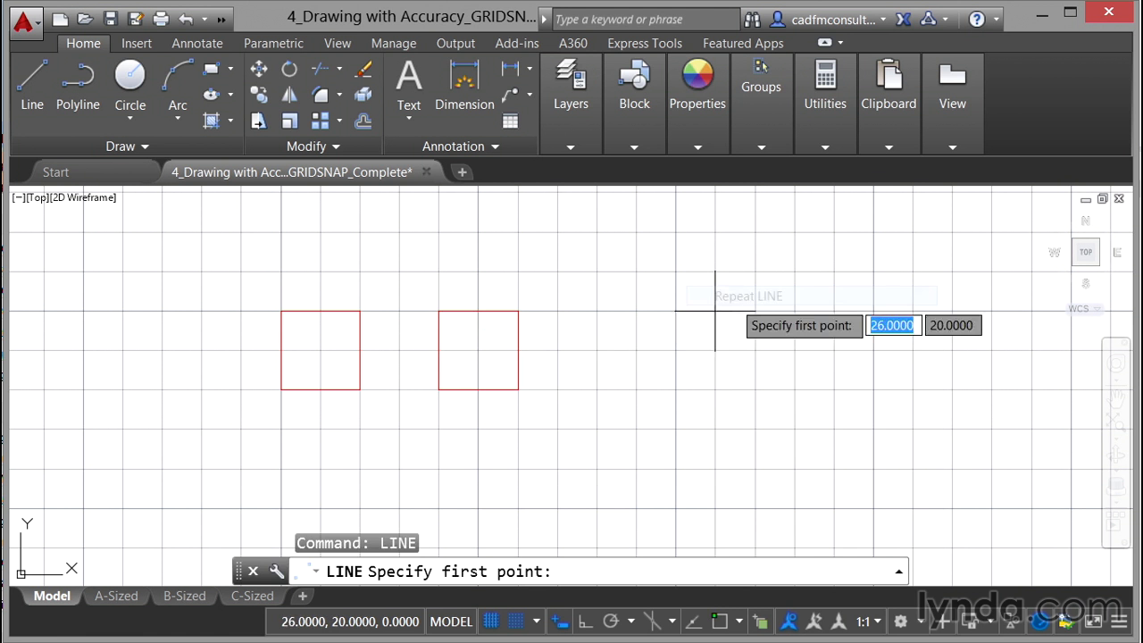
click(596, 311)
click(676, 311)
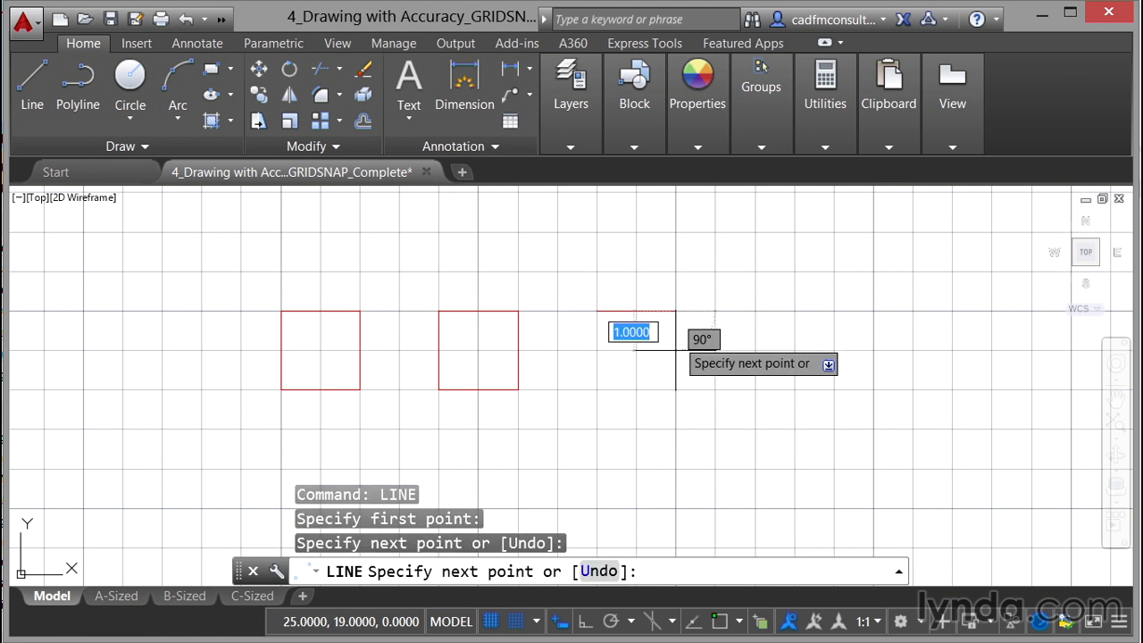
click(675, 390)
click(597, 389)
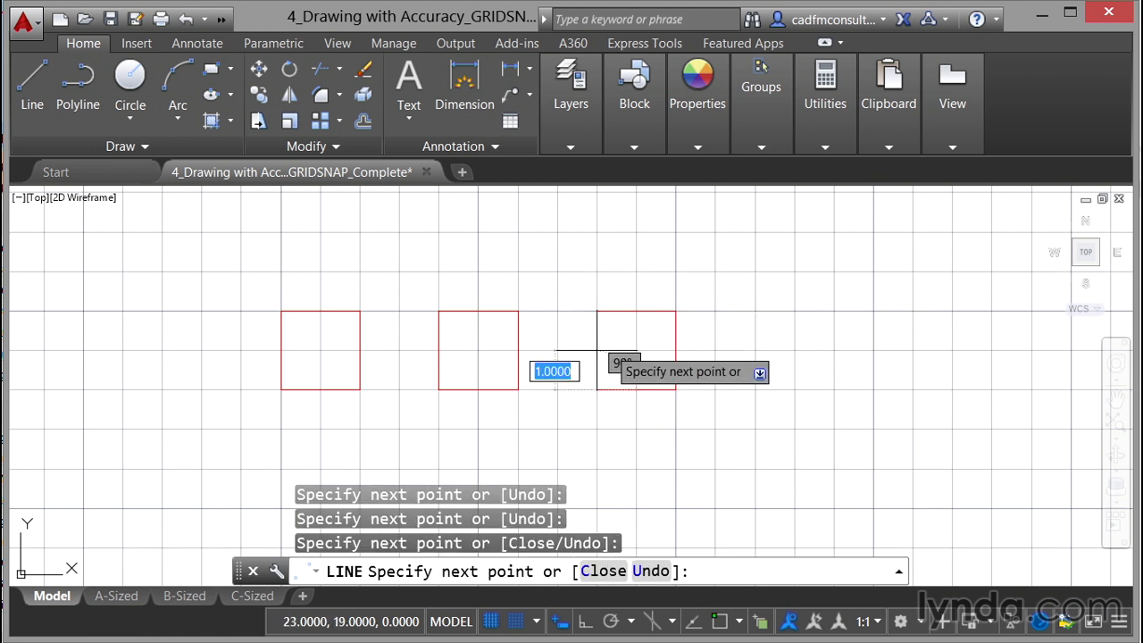
click(596, 311)
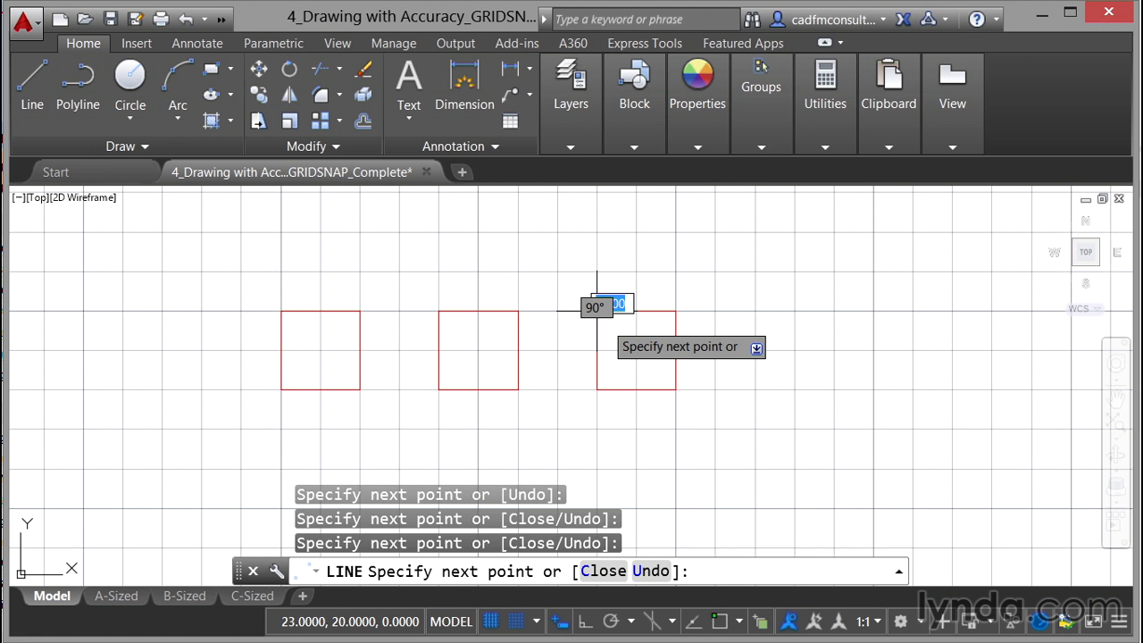
key(Return)
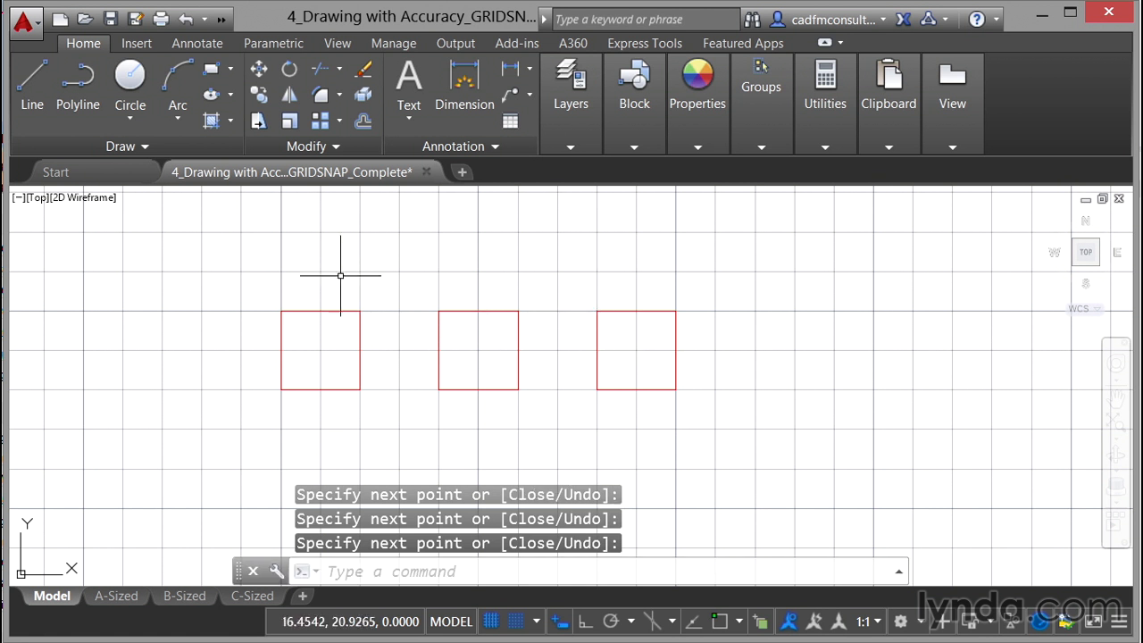
Step: Draw a horizontal line connecting the midpoints of the first and second squares' facing sides
right_click(442, 227)
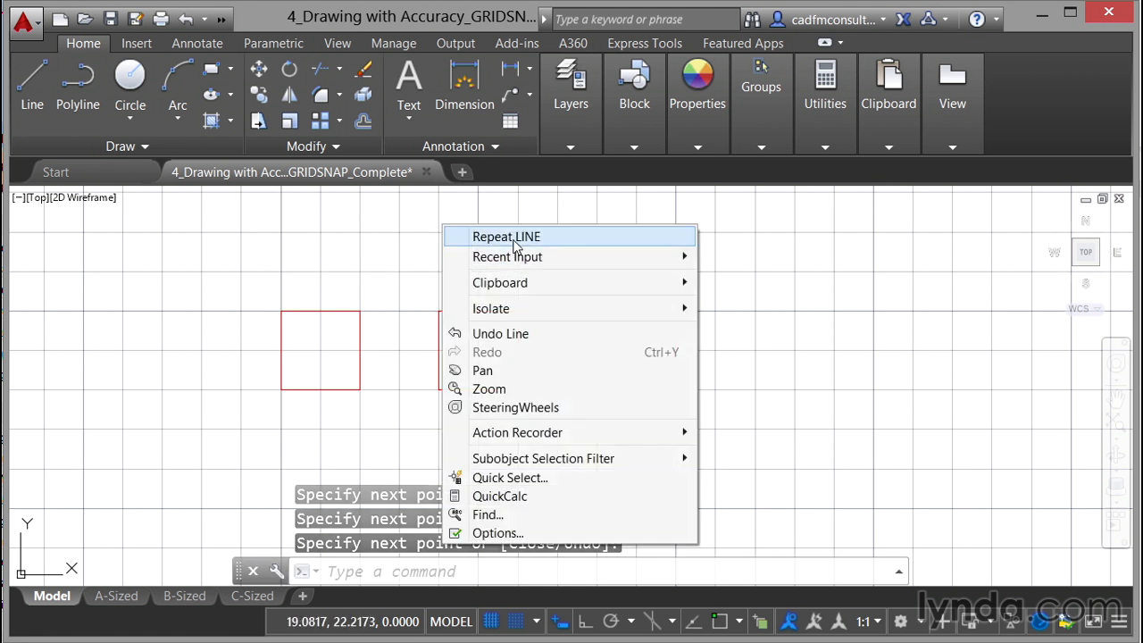
click(514, 237)
click(360, 350)
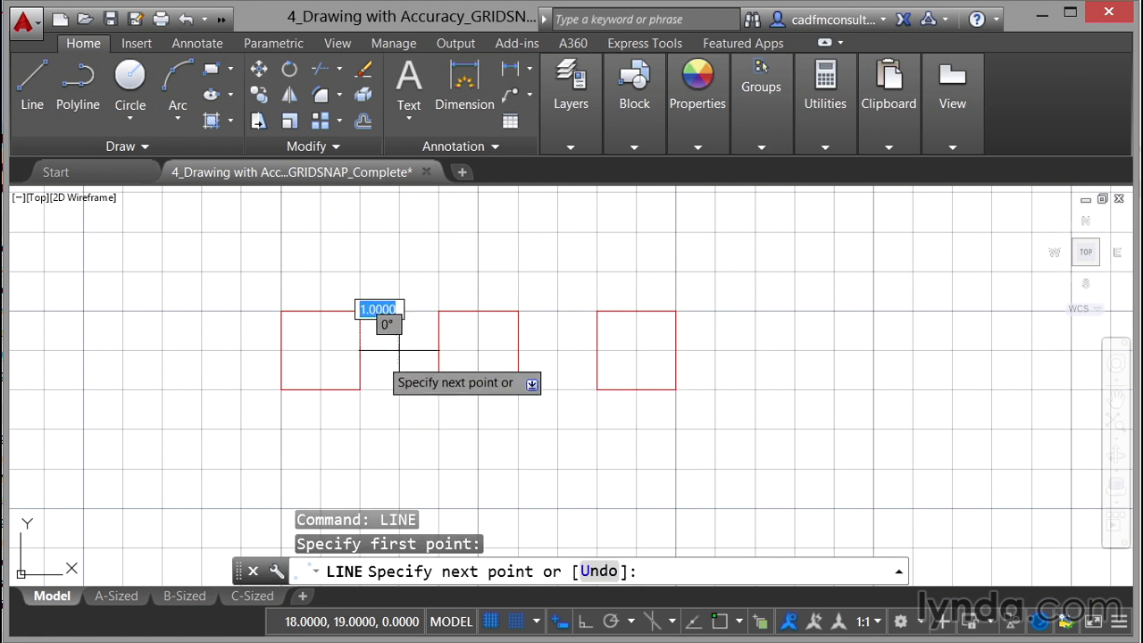
click(438, 350)
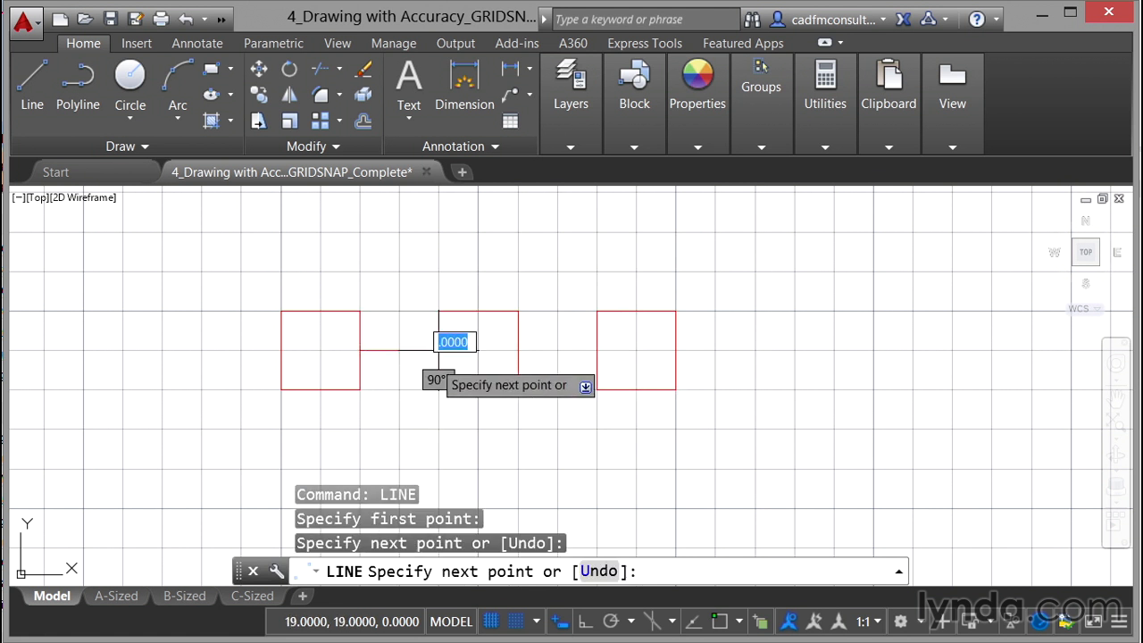
key(Return)
Step: Draw a horizontal line connecting the midpoints of the second and third squares' facing sides
right_click(531, 245)
click(560, 255)
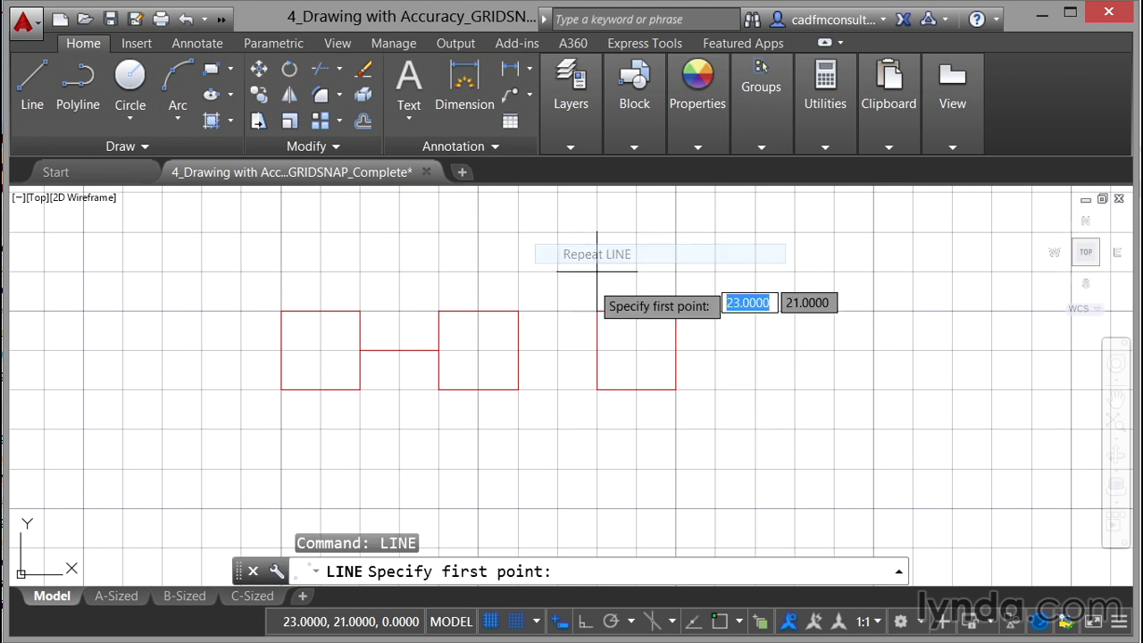
click(518, 350)
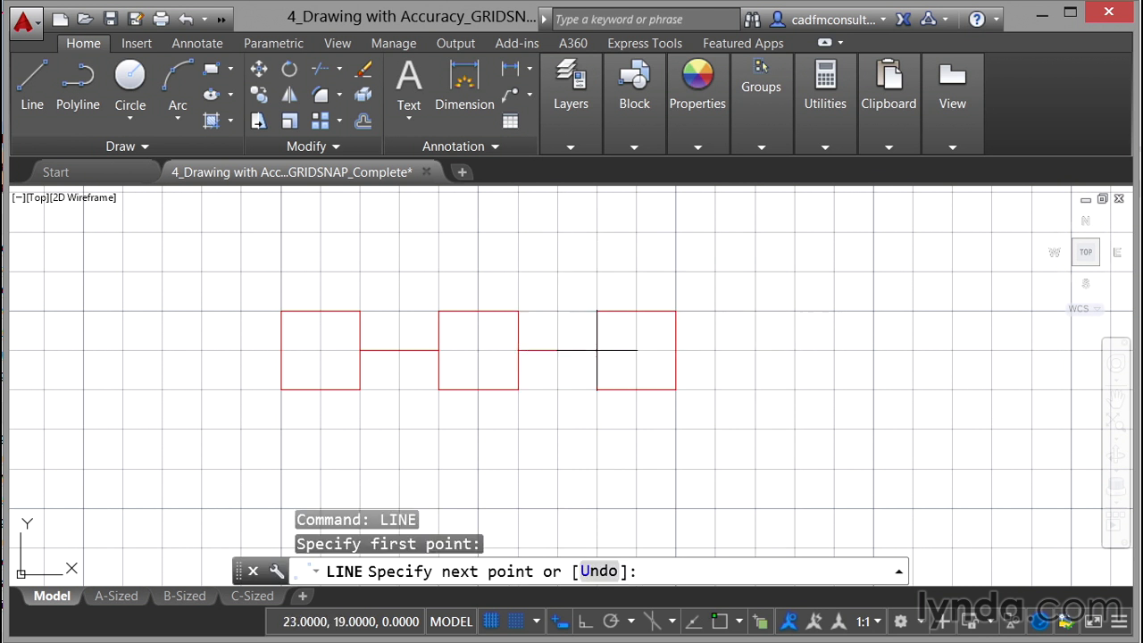
click(597, 350)
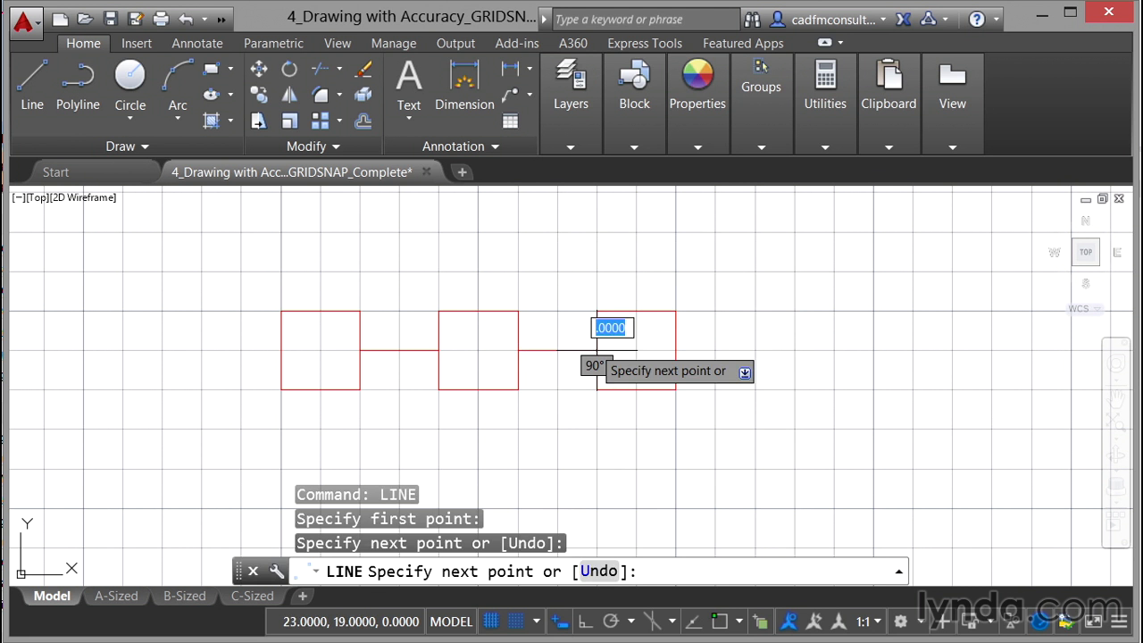
key(Return)
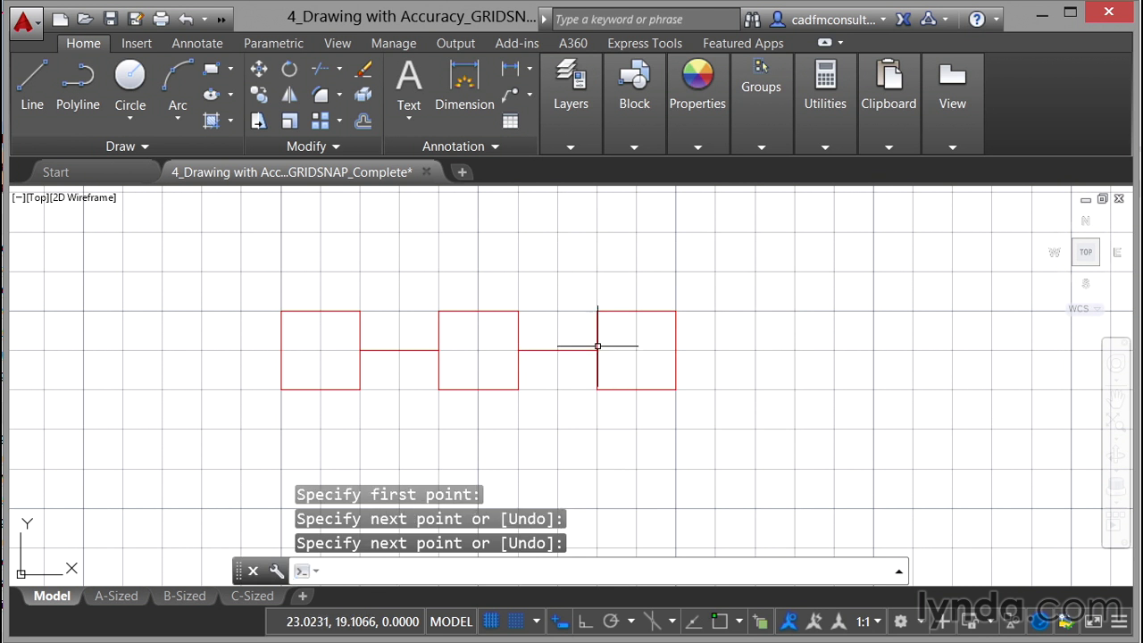
Step: Draw a short vertical line downward from the bottom midpoint of the first square
scroll(681, 367, down, 2)
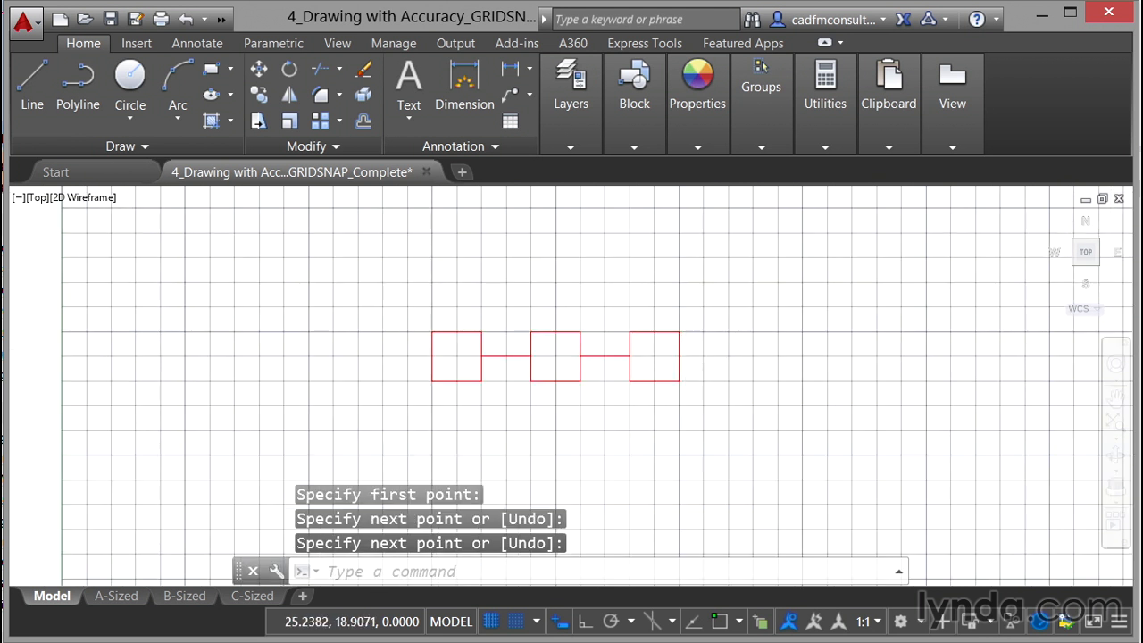
scroll(684, 358, down, 3)
mouse_move(758, 360)
middle_down()
mouse_move(686, 326)
mouse_move(602, 331)
middle_up()
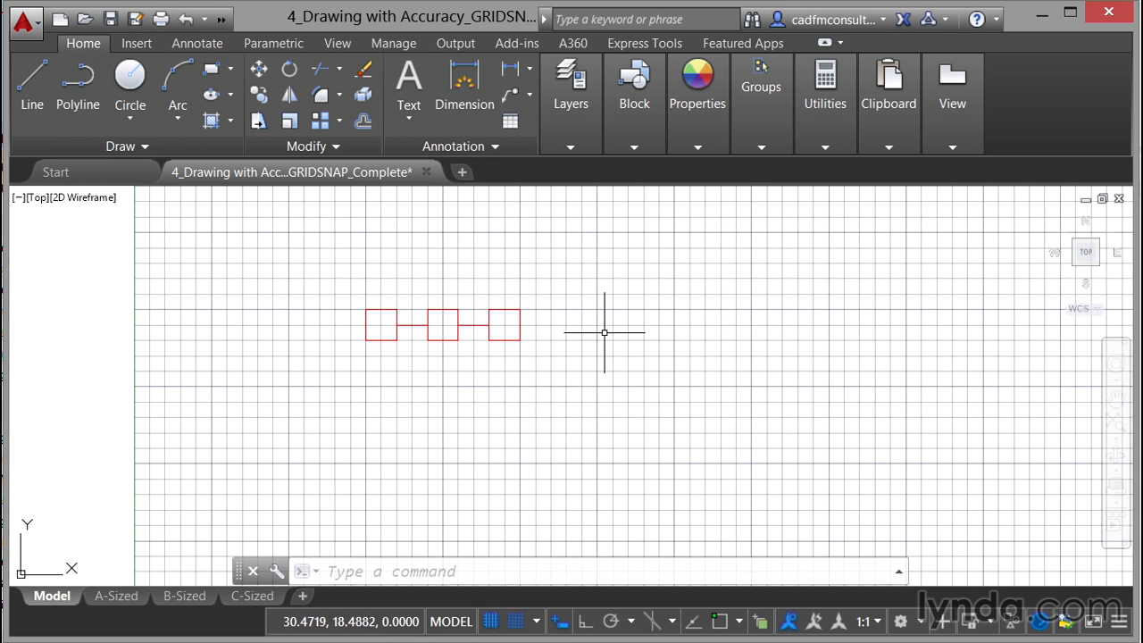
click(32, 85)
click(380, 339)
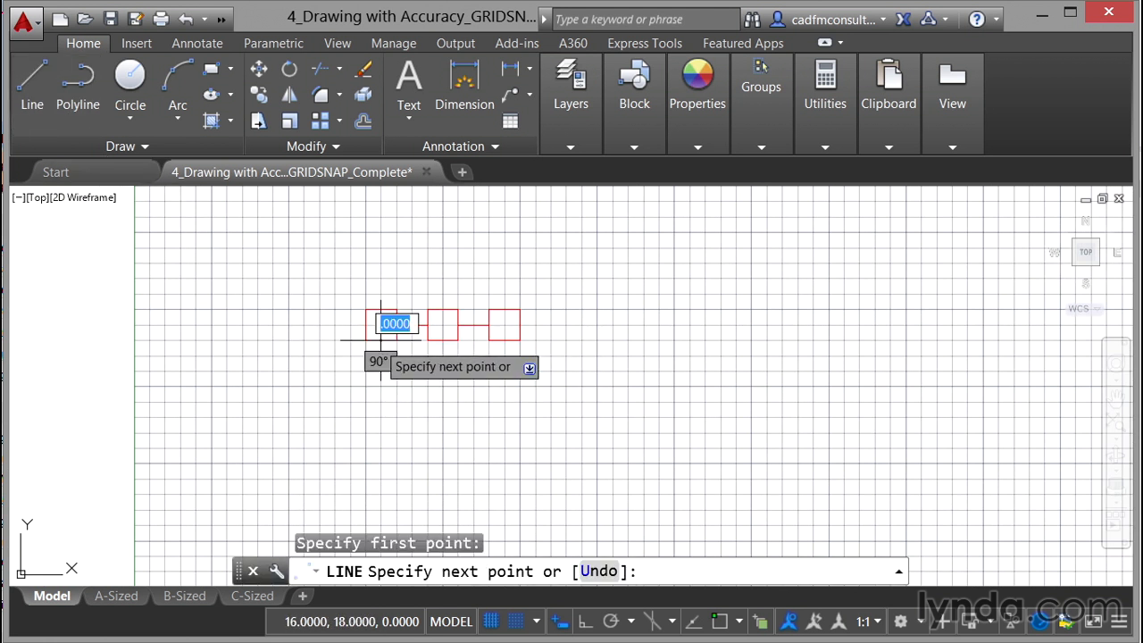
click(380, 370)
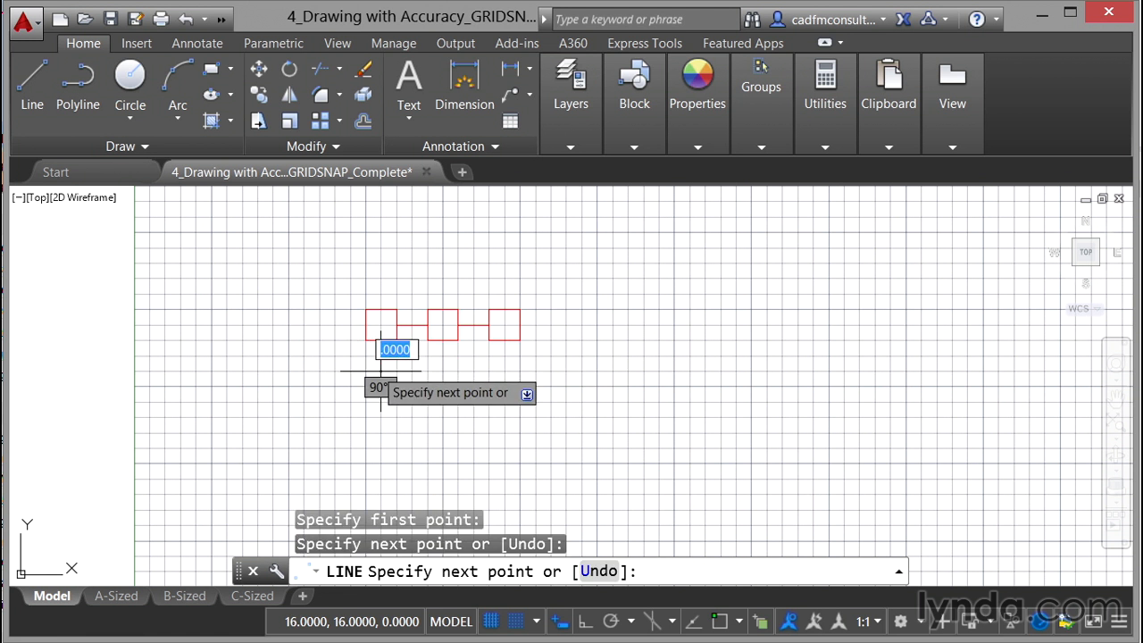
key(Return)
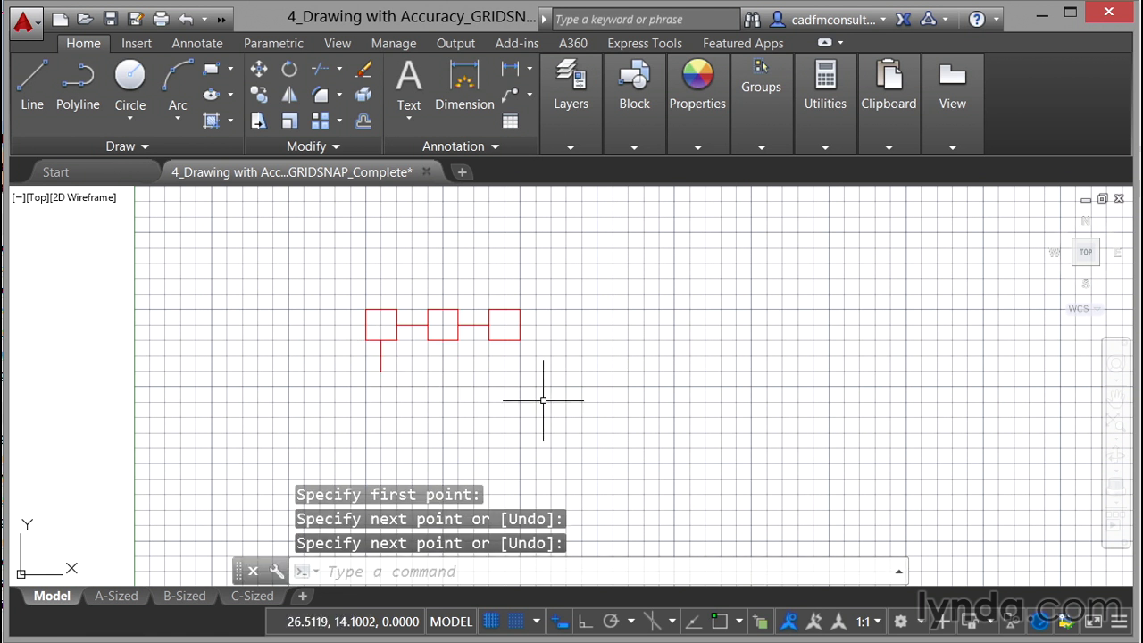
Step: Draw a short vertical line downward from the bottom midpoint of the second square
right_click(649, 298)
click(706, 308)
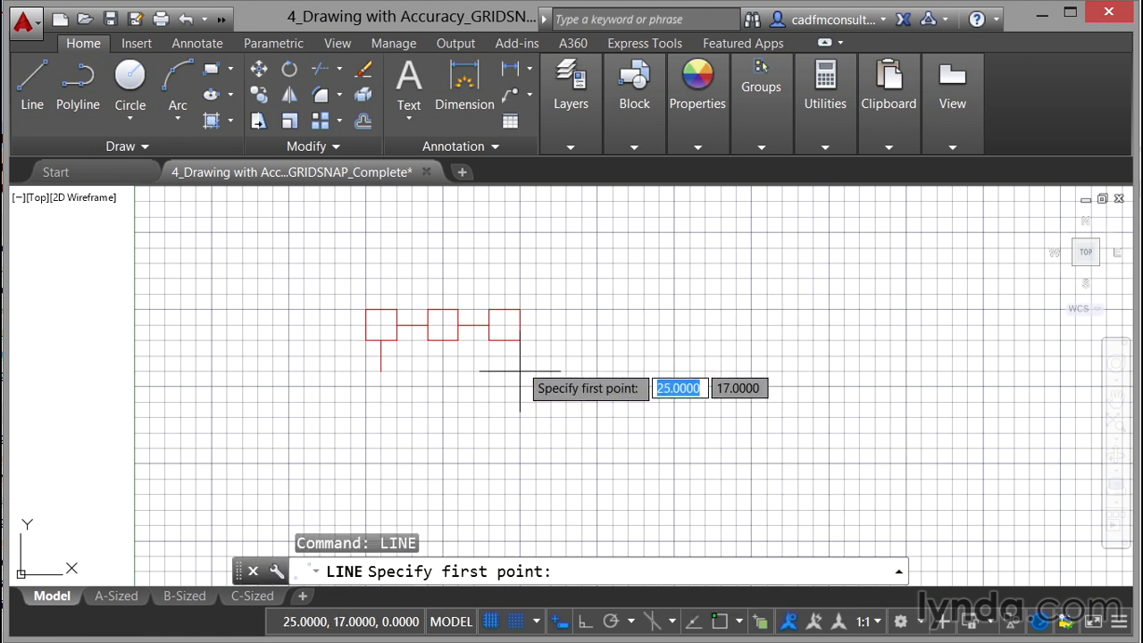
click(443, 339)
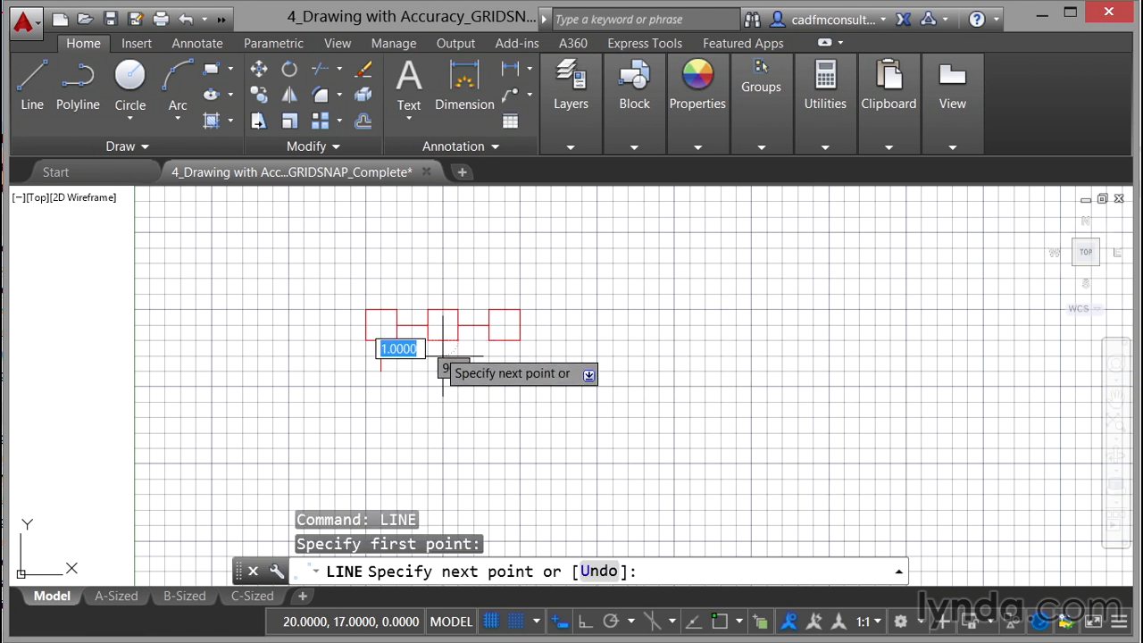
click(443, 370)
right_click(443, 369)
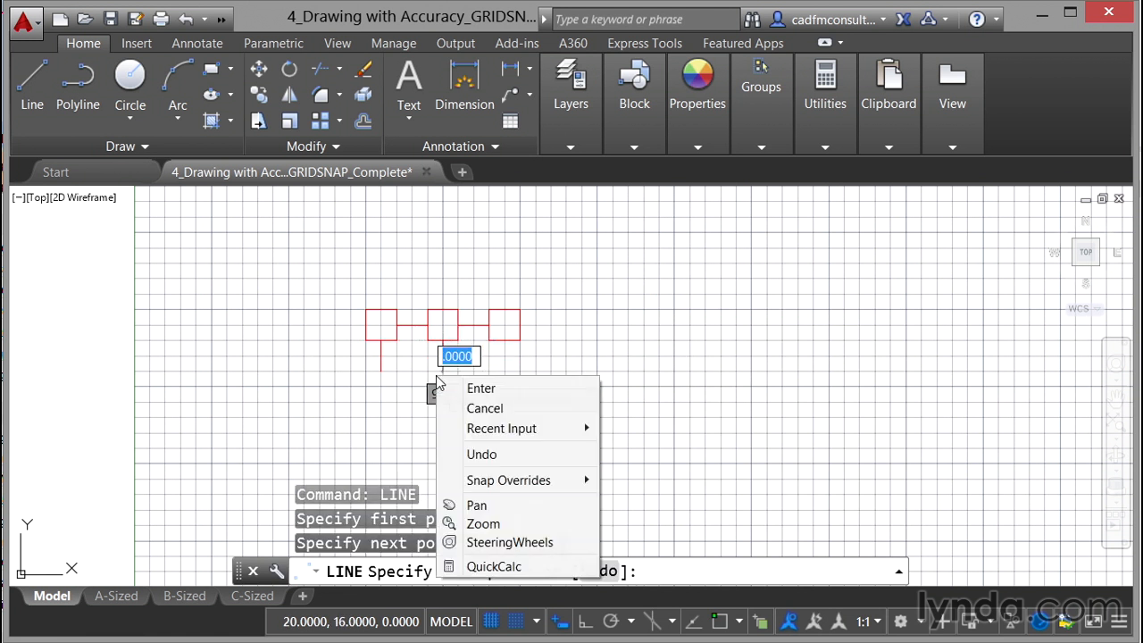
click(476, 390)
Step: Draw a short vertical line downward from the bottom midpoint of the third square
right_click(684, 287)
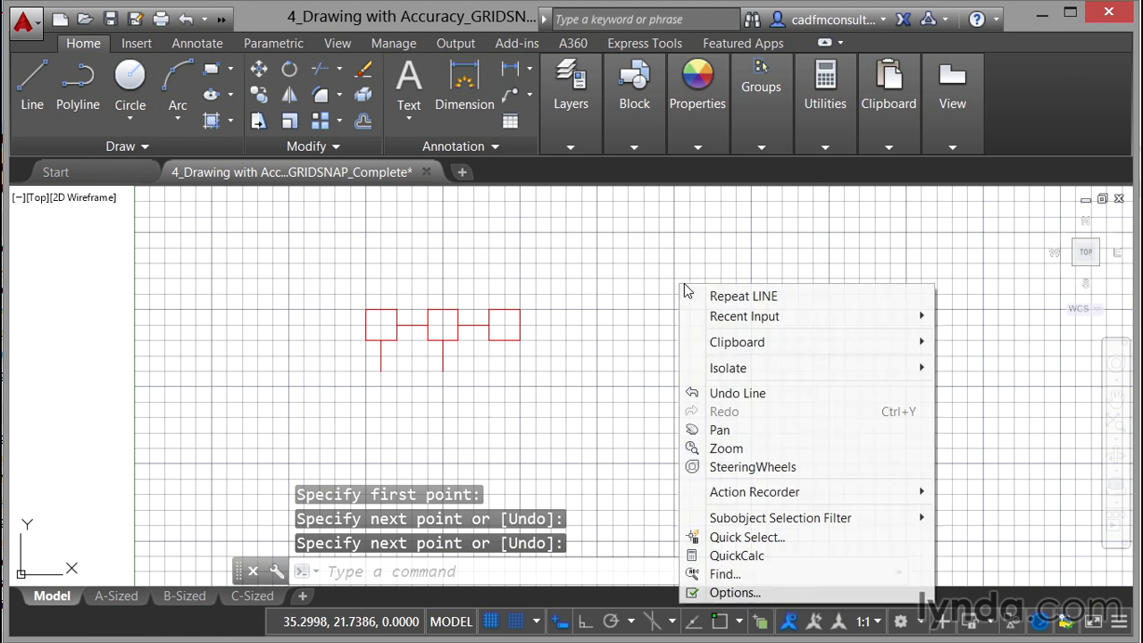
click(727, 298)
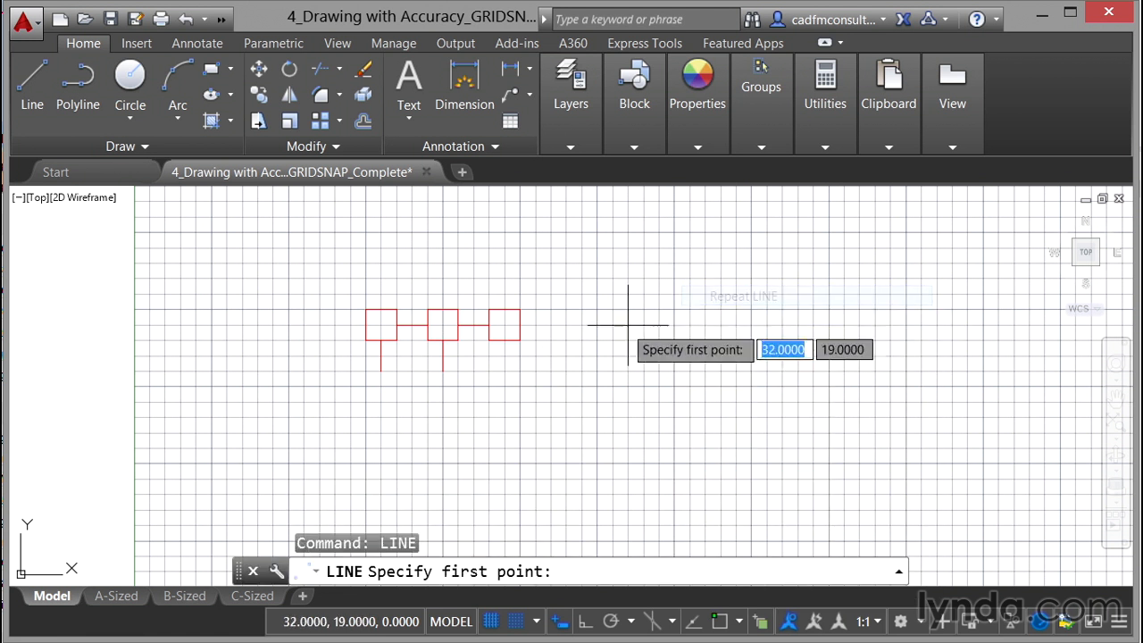
click(504, 339)
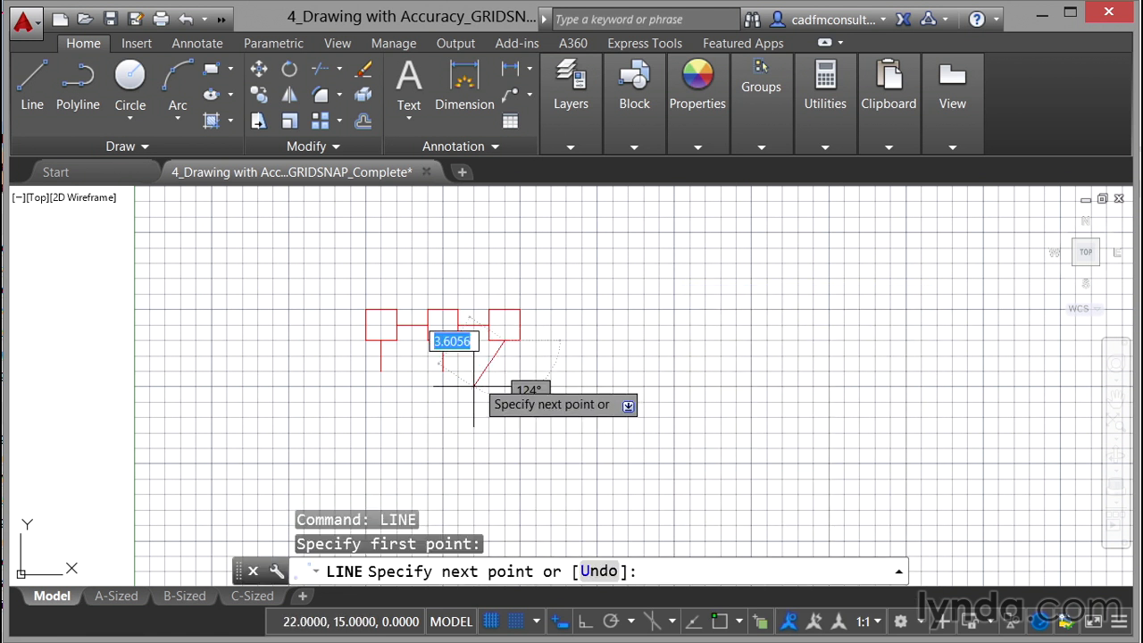
click(506, 372)
right_click(511, 374)
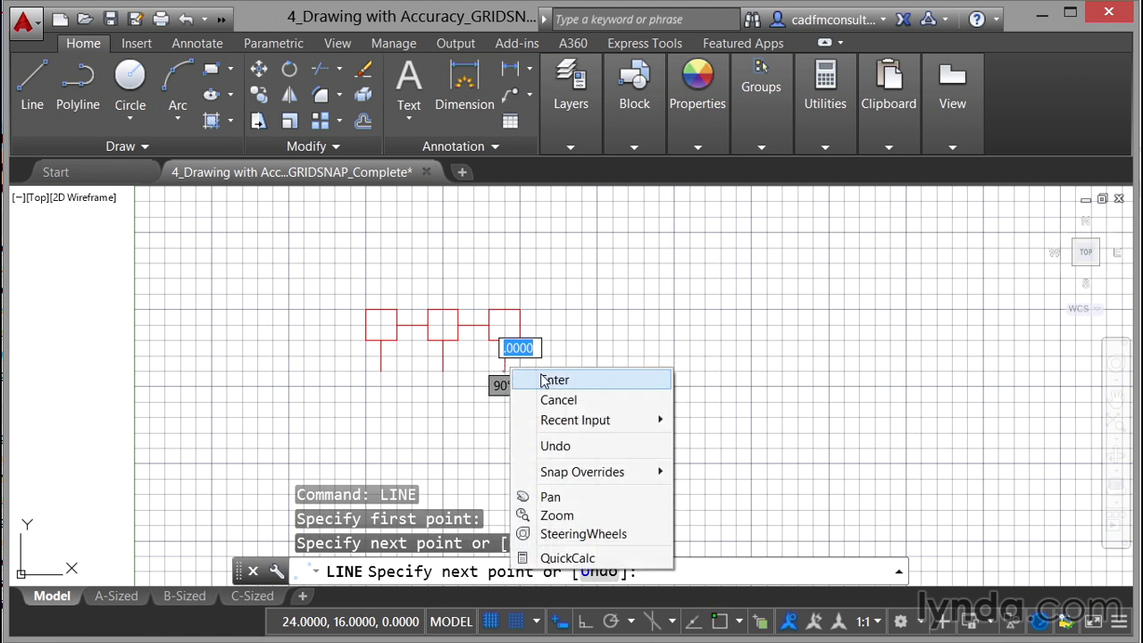
click(536, 381)
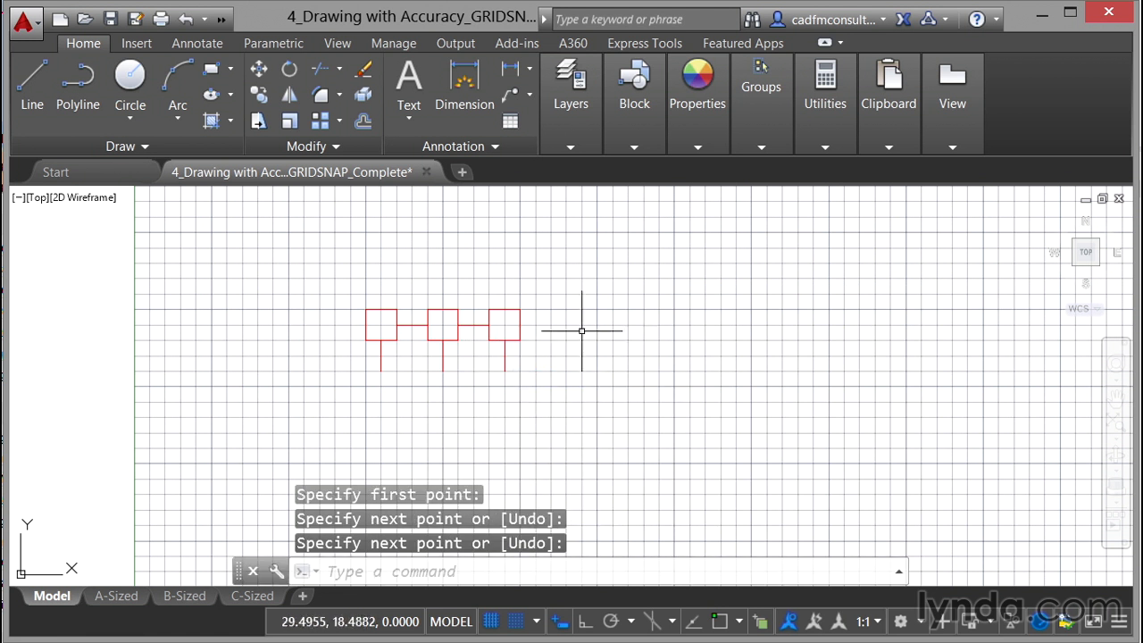
Step: Draw a horizontal line from the first vertical line's bottom end at 15,16 to 30,16, joining the three vertical lines
click(33, 85)
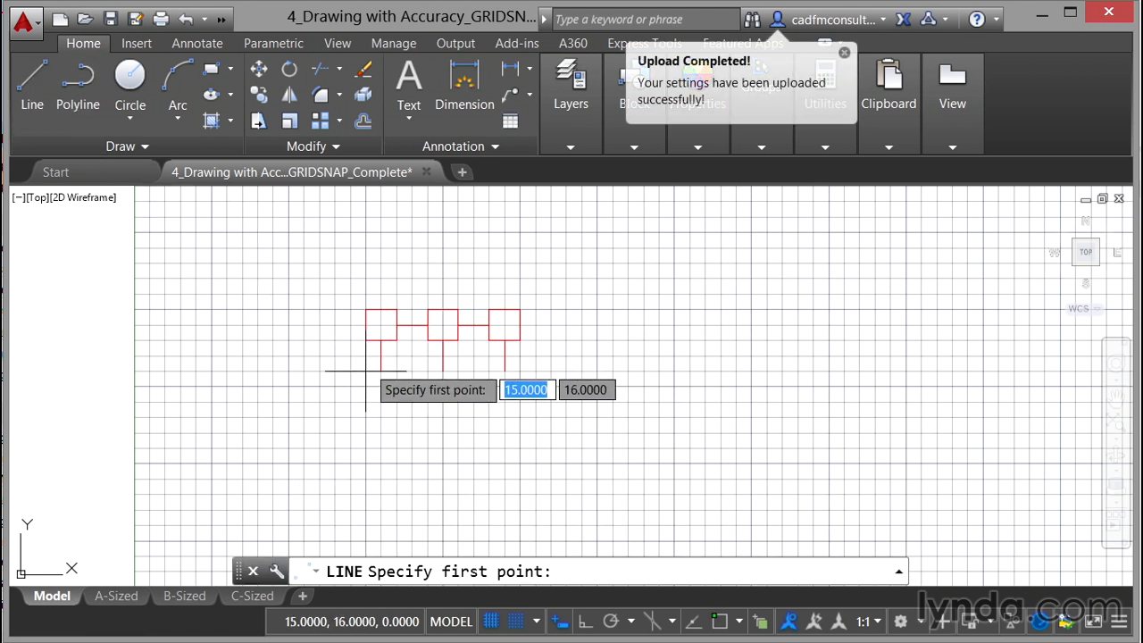
click(381, 371)
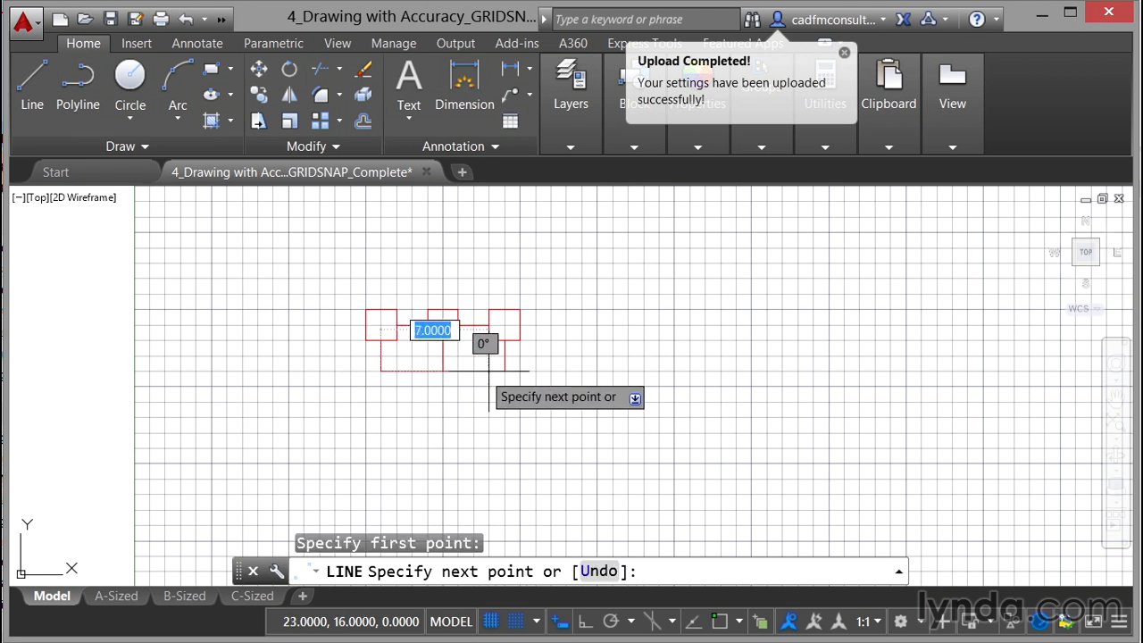
click(597, 370)
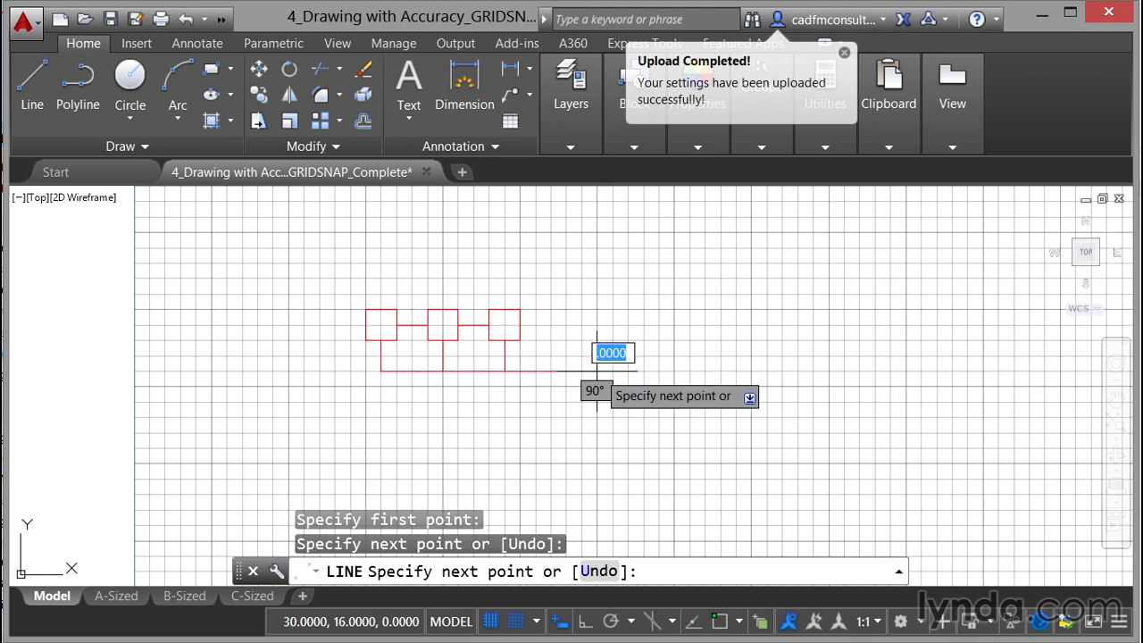
right_click(597, 371)
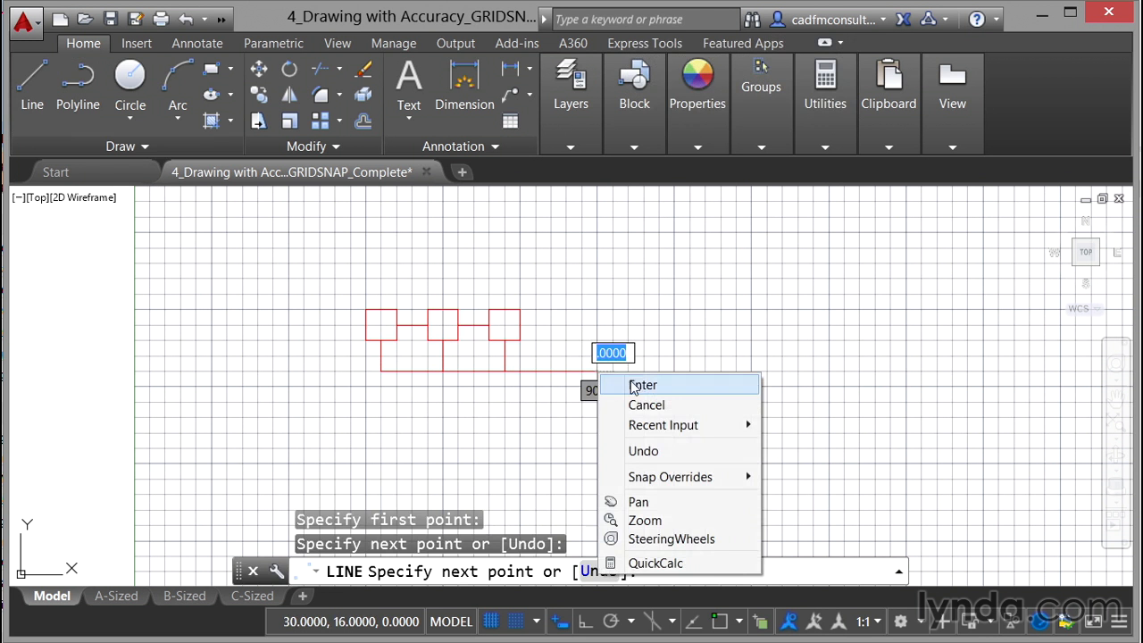
click(639, 384)
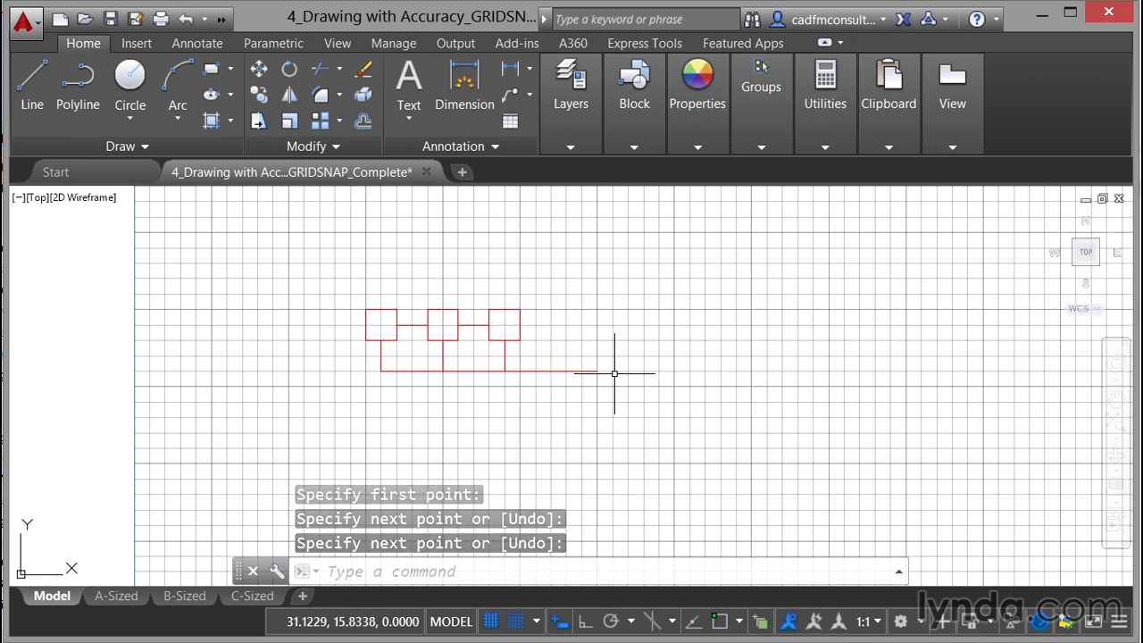
Step: Draw a circle centred at 32,16 whose edge passes through the horizontal line's right end
scroll(613, 373, up, 4)
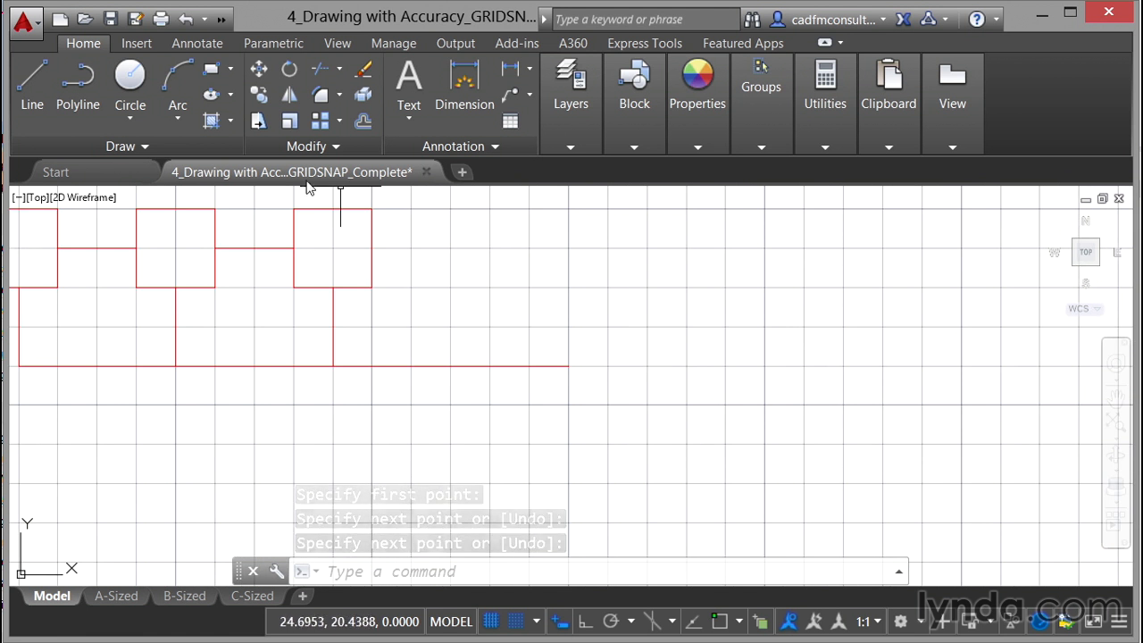
click(130, 118)
click(160, 154)
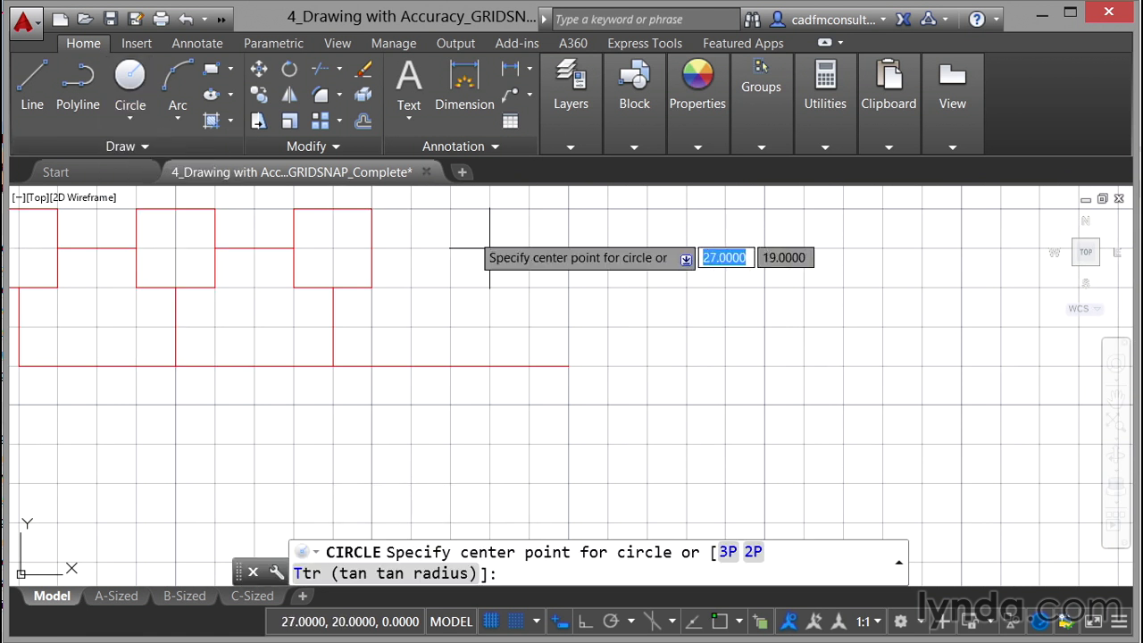
click(648, 366)
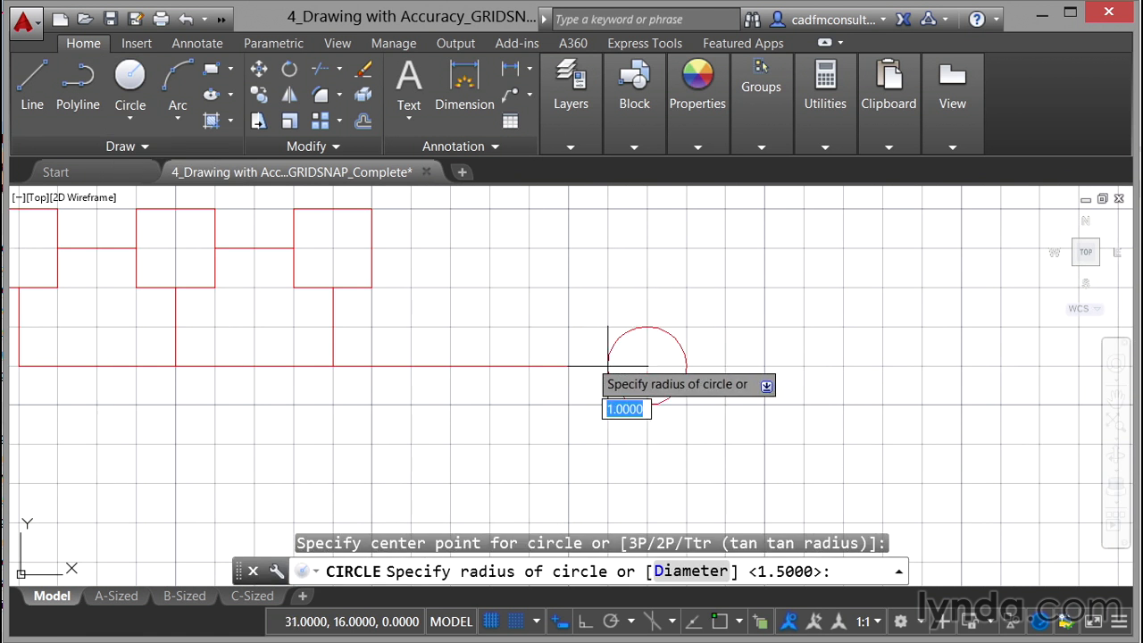
click(568, 367)
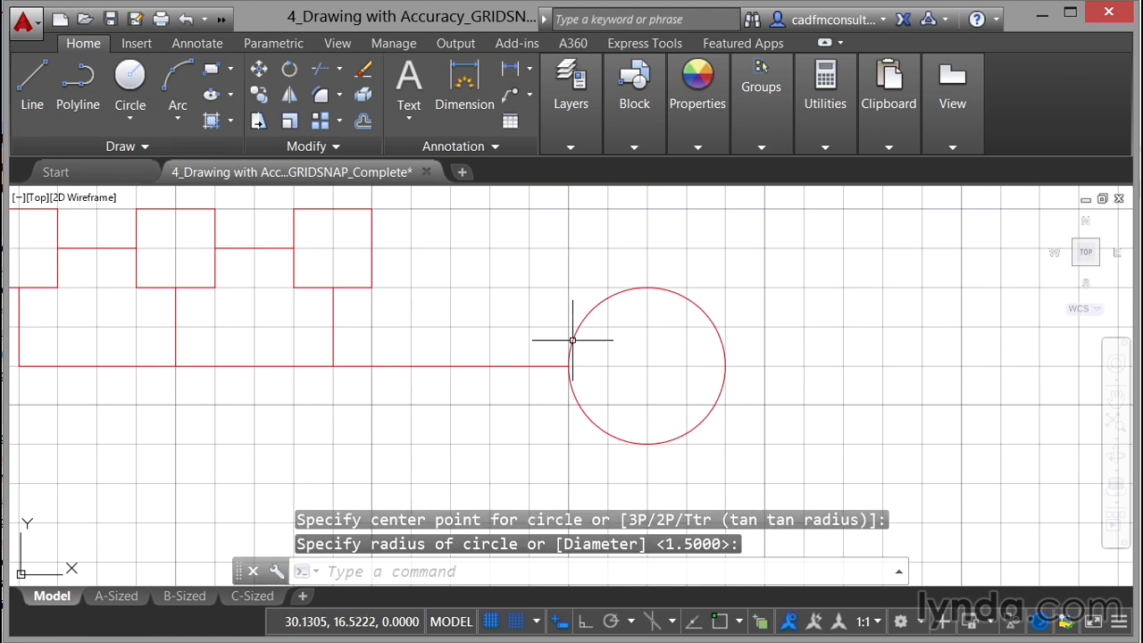
Step: Turn off snap to the drawing grid and the grid display
scroll(569, 323, down, 5)
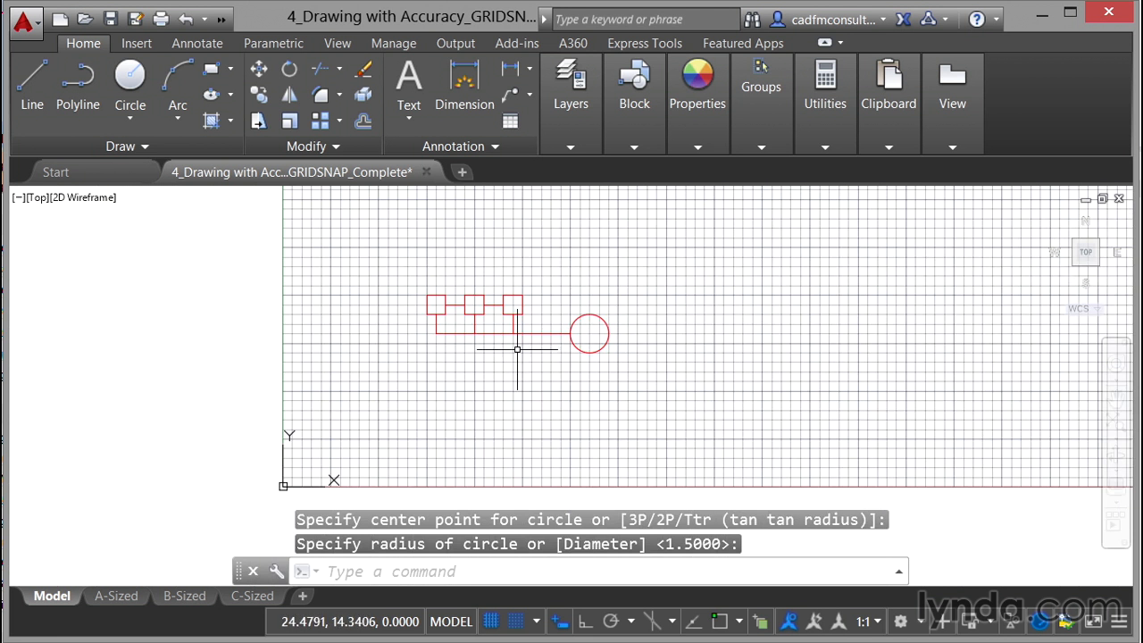
scroll(517, 350, up, 3)
middle_drag(492, 332, 477, 409)
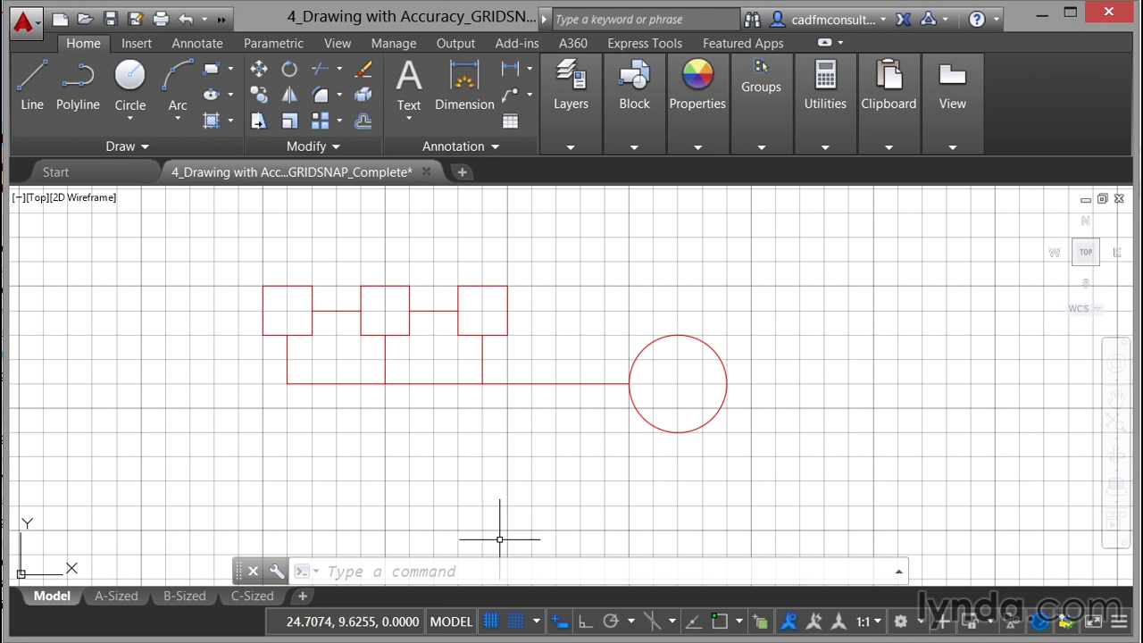
click(515, 625)
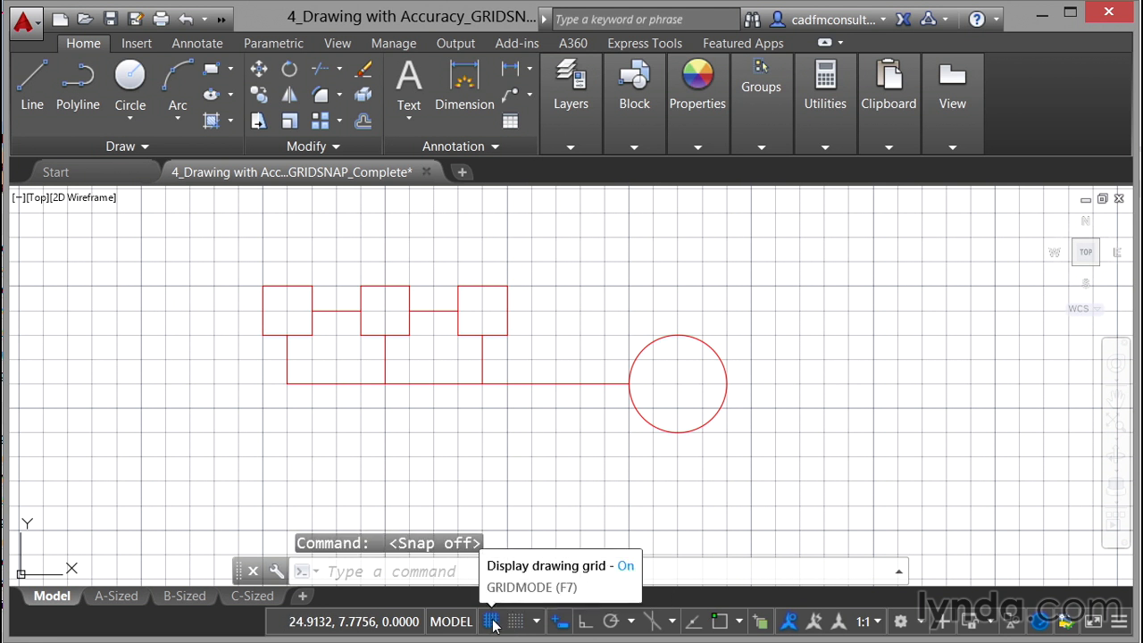
click(492, 622)
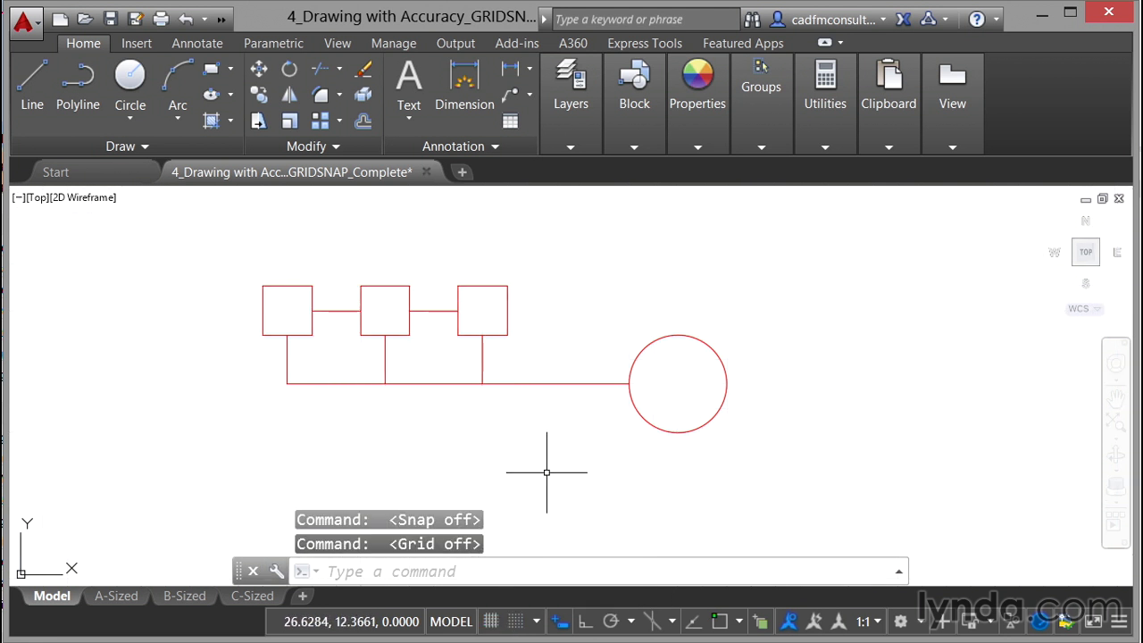